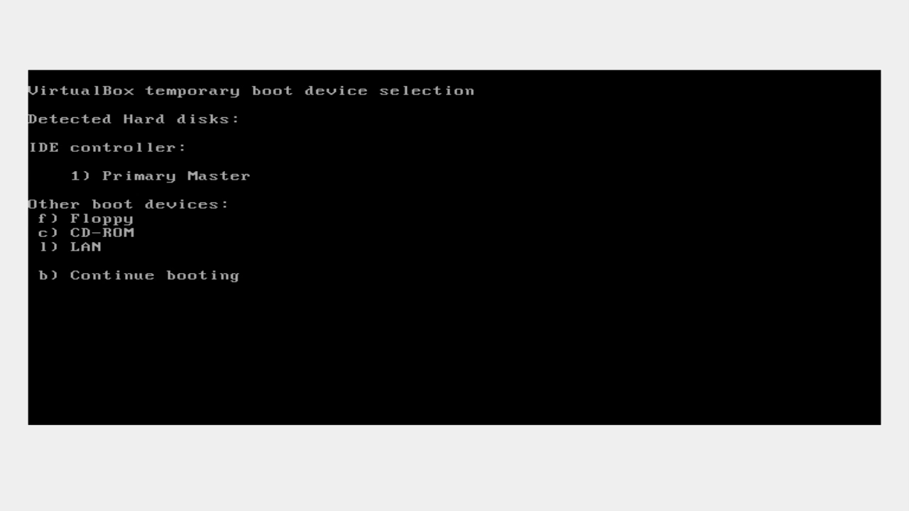
# Boot the virtual machine from the CD-ROM and start setting up Windows XP Professional
pyautogui.press('c')
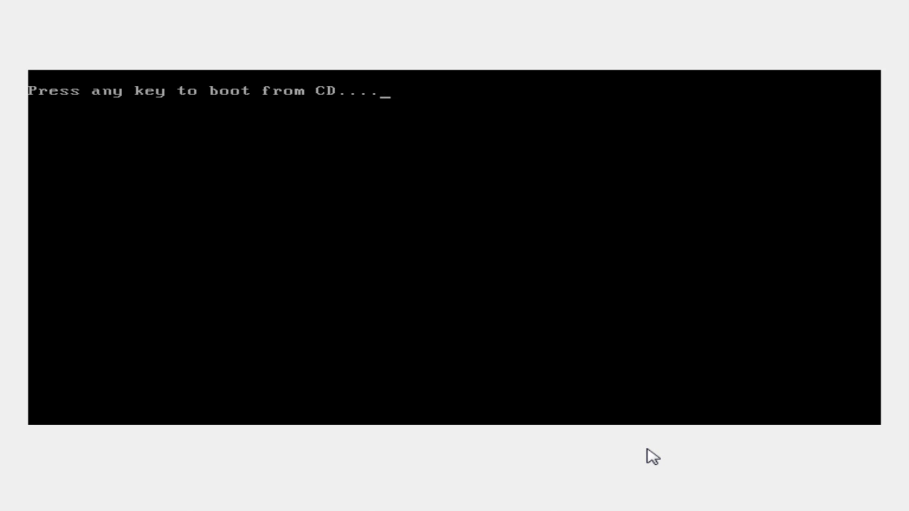
pyautogui.press('Return')
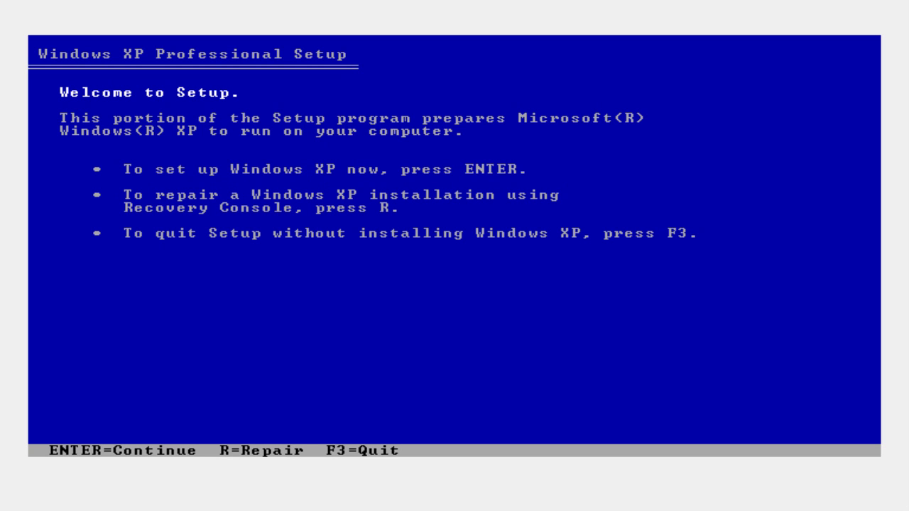
pyautogui.press('Return')
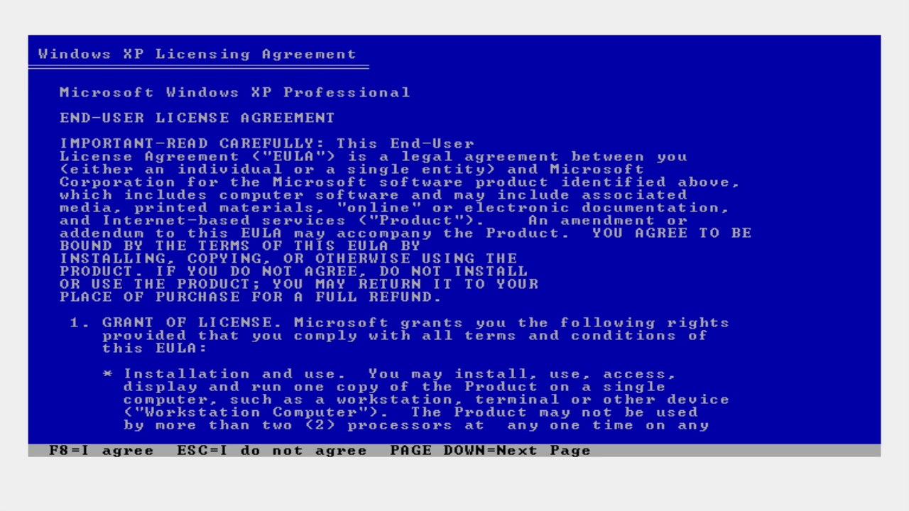
# Accept the license agreement and continue with a fresh copy of Windows XP instead of repairing the existing installation
pyautogui.press('F8')
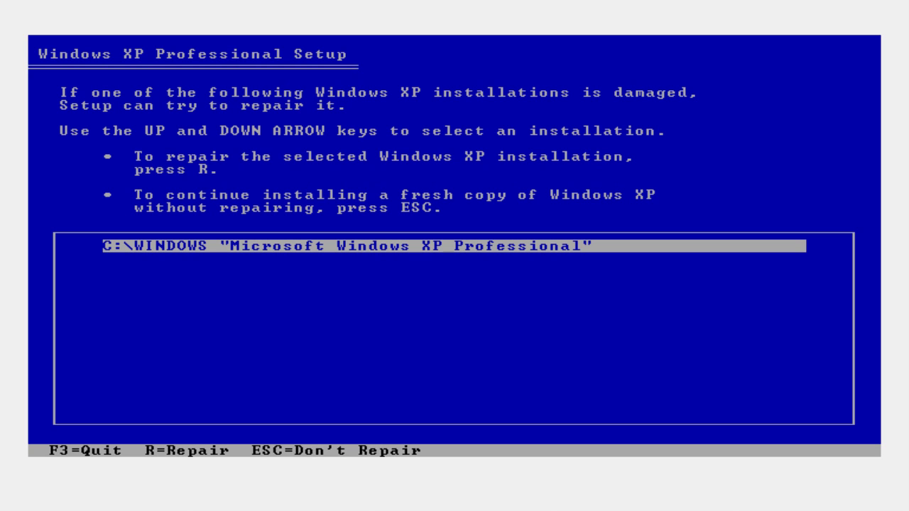
pyautogui.press('Escape')
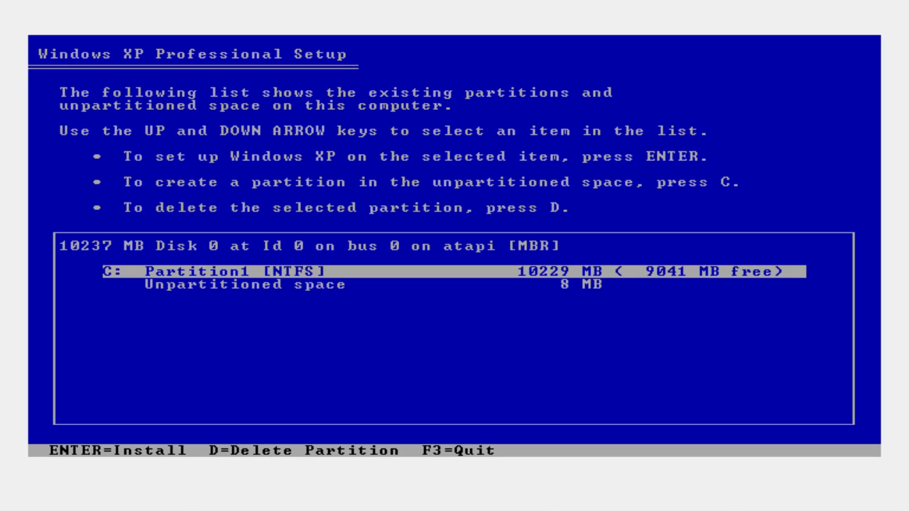
# Delete the existing NTFS system partition C: from the disk
pyautogui.press('Down')
pyautogui.press('Up')
pyautogui.press('d')
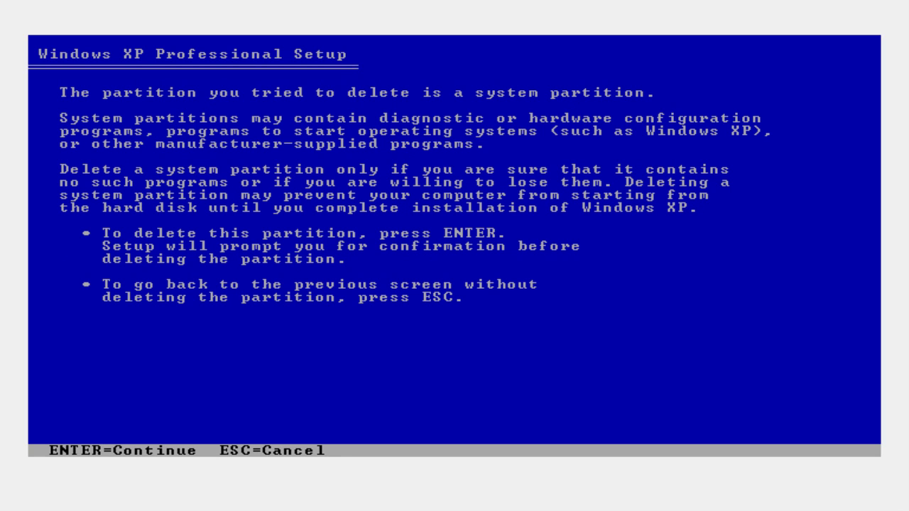
pyautogui.press('Return')
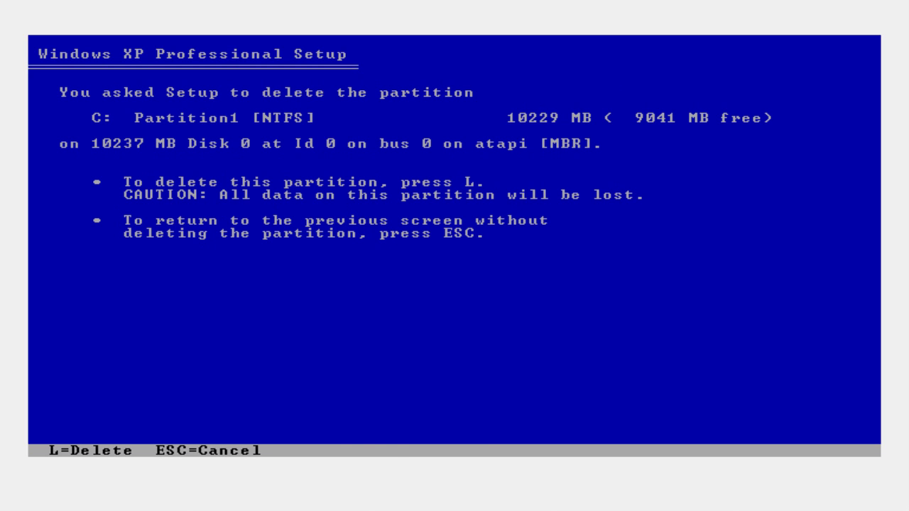
pyautogui.press('l')
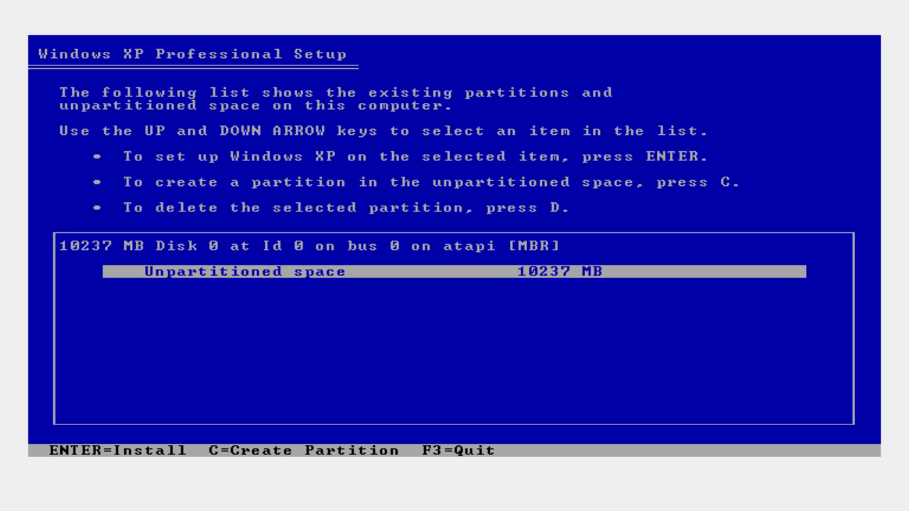
# Create a new 4000 MB partition in the unpartitioned space
pyautogui.press('c')
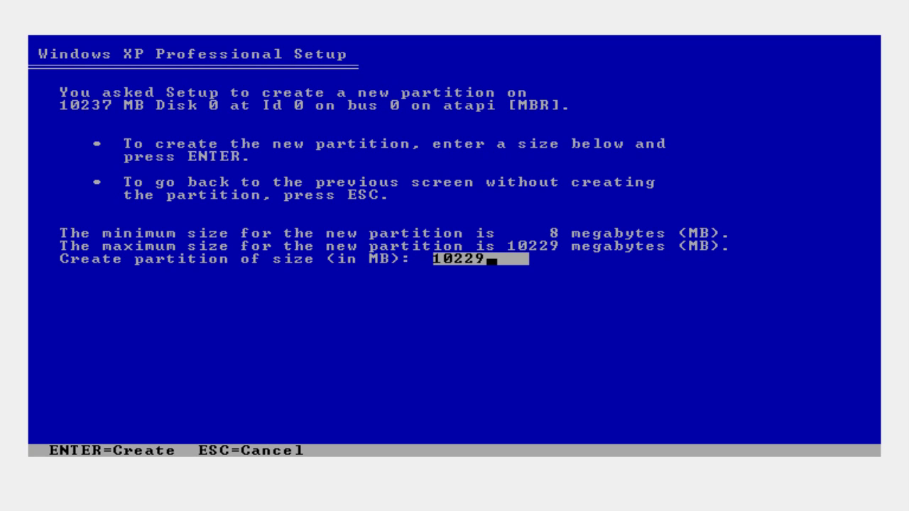
pyautogui.press('BackSpace')
pyautogui.press('BackSpace')
pyautogui.press('BackSpace')
pyautogui.press('BackSpace')
pyautogui.press('BackSpace')
pyautogui.write('40000')
pyautogui.press('BackSpace')
pyautogui.press('Return')
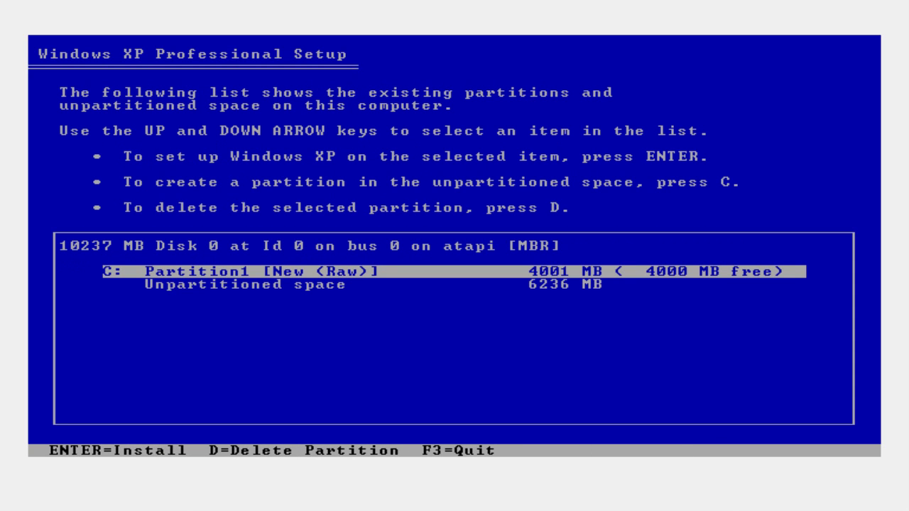
# Create a second partition of 6228 MB from the remaining unpartitioned space
pyautogui.press('Down')
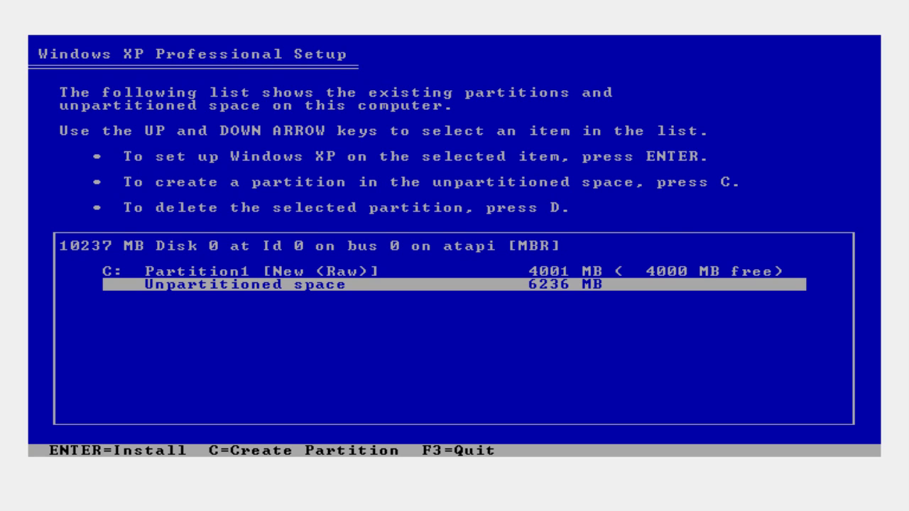
pyautogui.press('c')
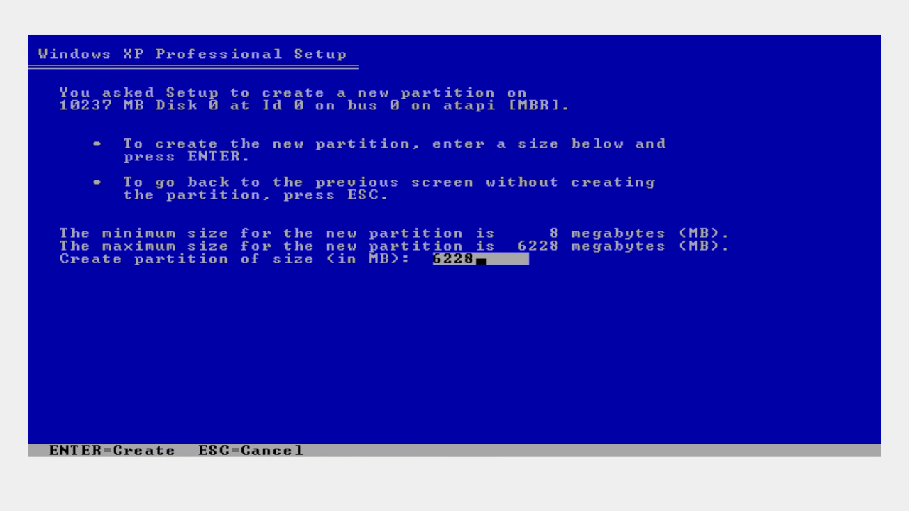
pyautogui.press('Return')
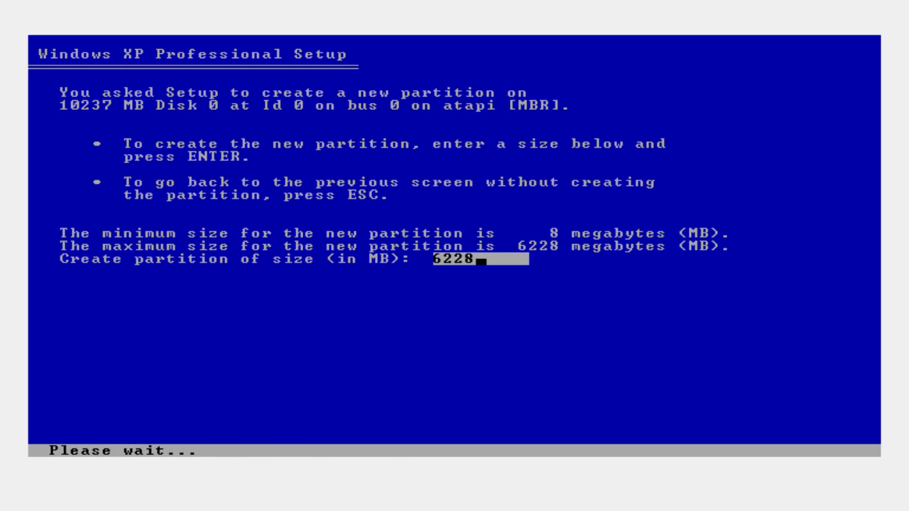
pyautogui.press('Down')
pyautogui.press('Up')
pyautogui.press('Down')
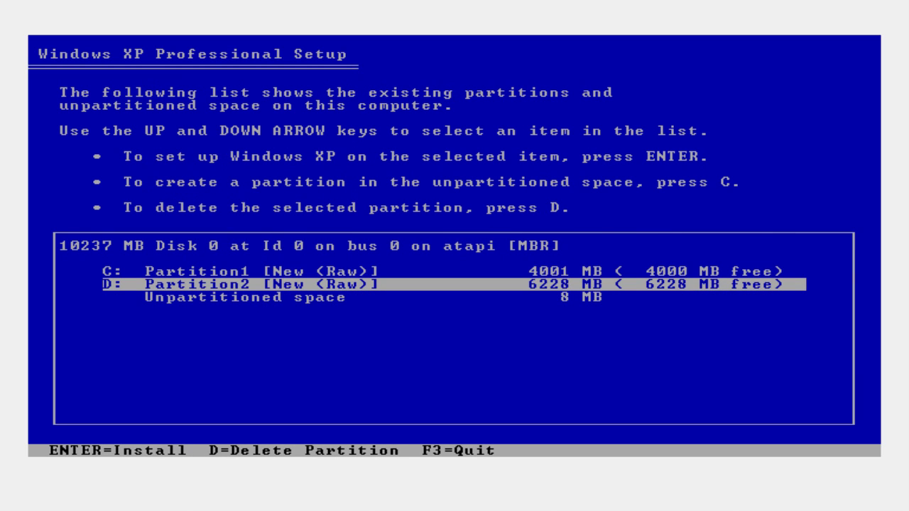
pyautogui.press('Up')
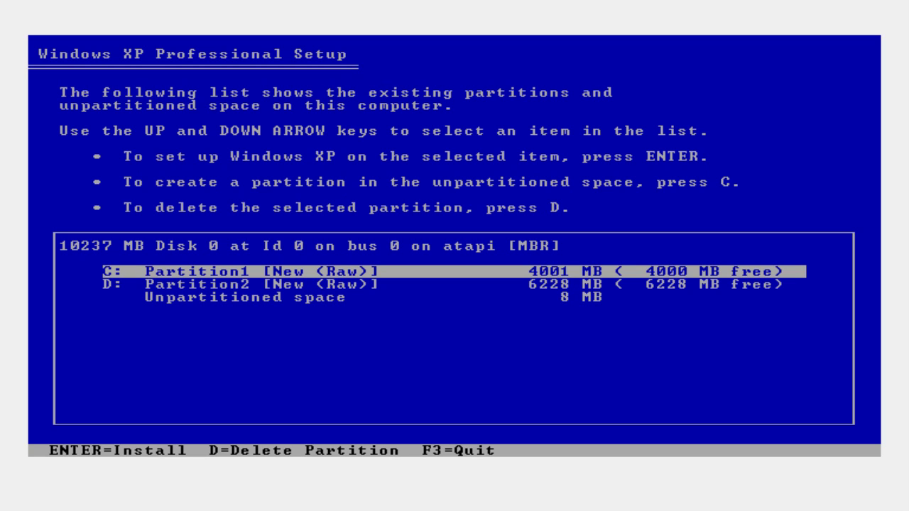
pyautogui.press('Down')
pyautogui.press('Up')
pyautogui.press('Down')
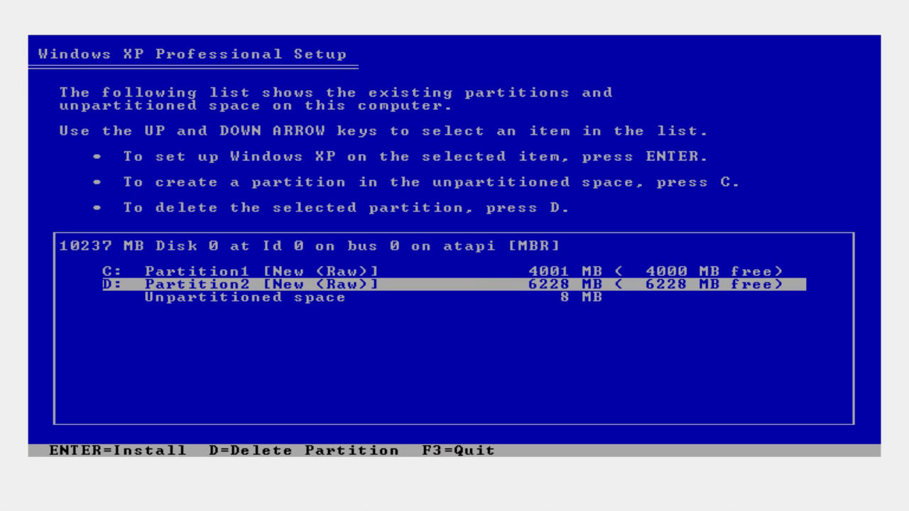
pyautogui.press('Up')
pyautogui.press('Down')
pyautogui.press('Up')
# Delete both new raw partitions, D: first and C: after it
pyautogui.press('Down')
pyautogui.press('d')
pyautogui.press('l')
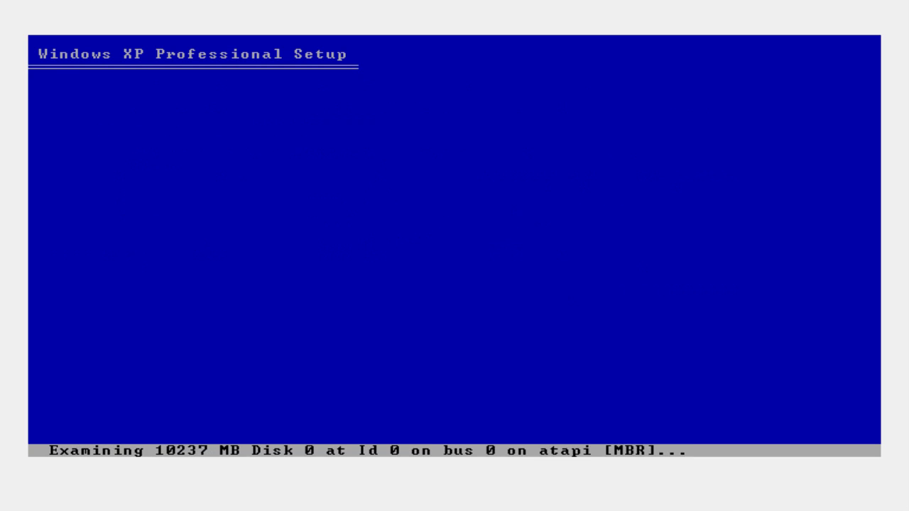
pyautogui.press('d')
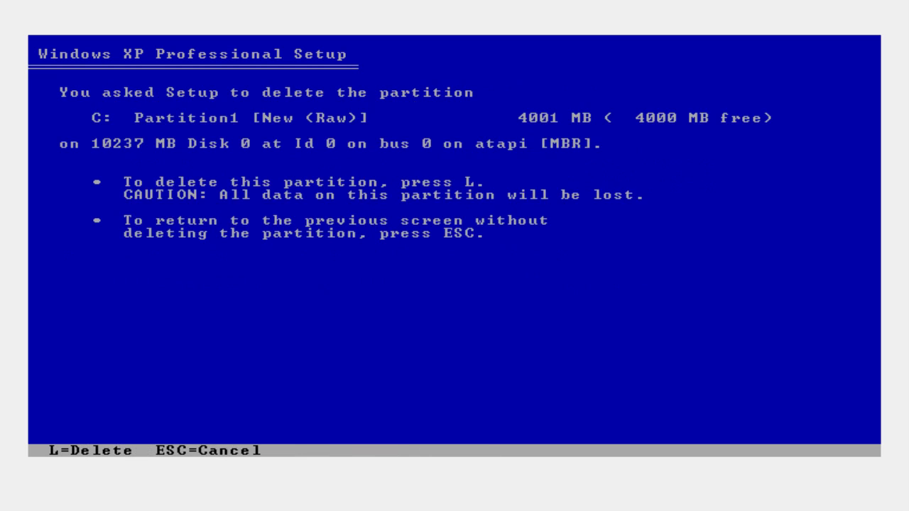
pyautogui.press('l')
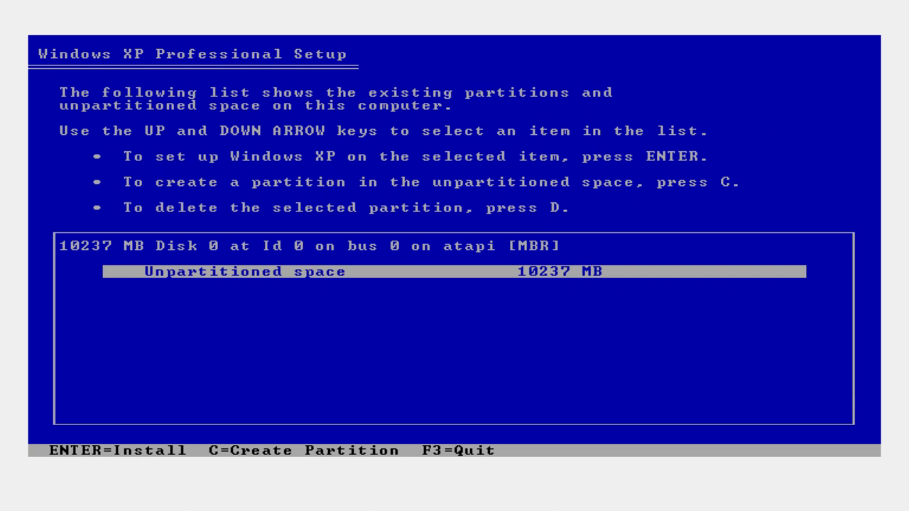
# Choose the whole unpartitioned space for Windows XP and format its new partition using the NTFS file system (Quick)
pyautogui.press('Return')
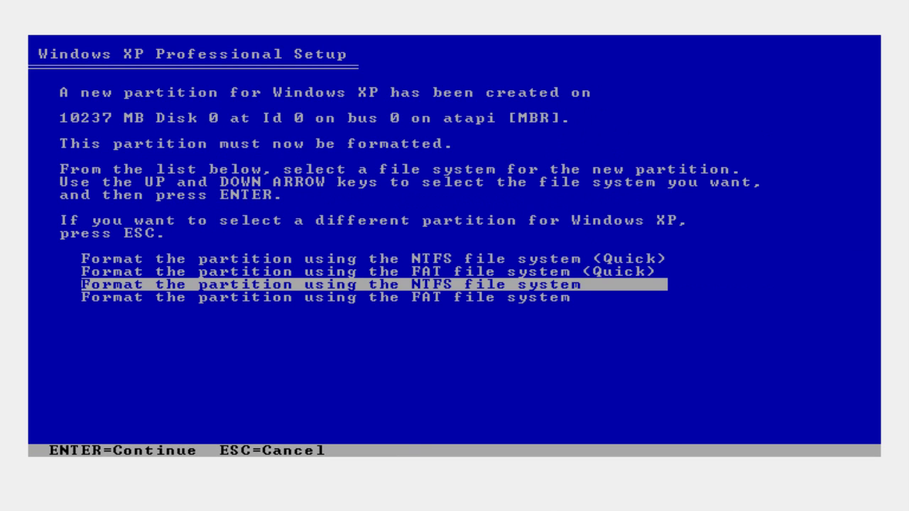
pyautogui.press('Escape')
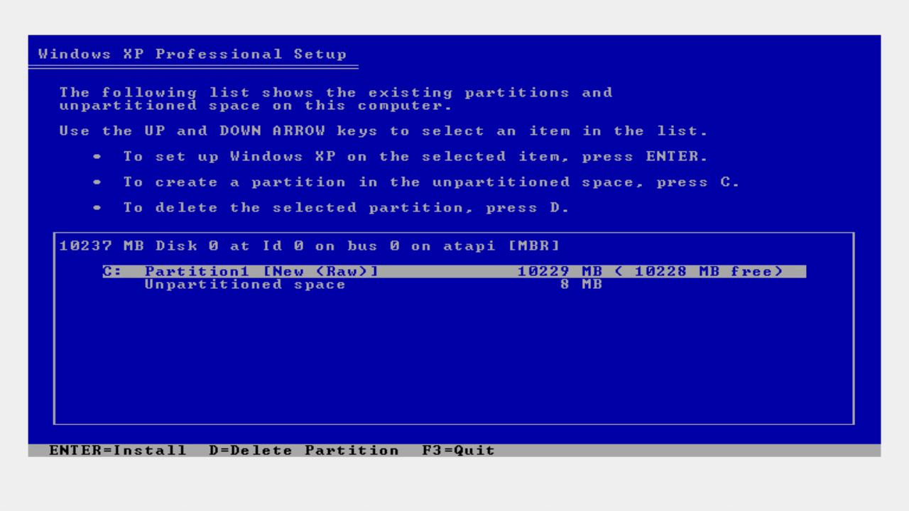
pyautogui.press('Return')
pyautogui.press('Down')
pyautogui.press('Down')
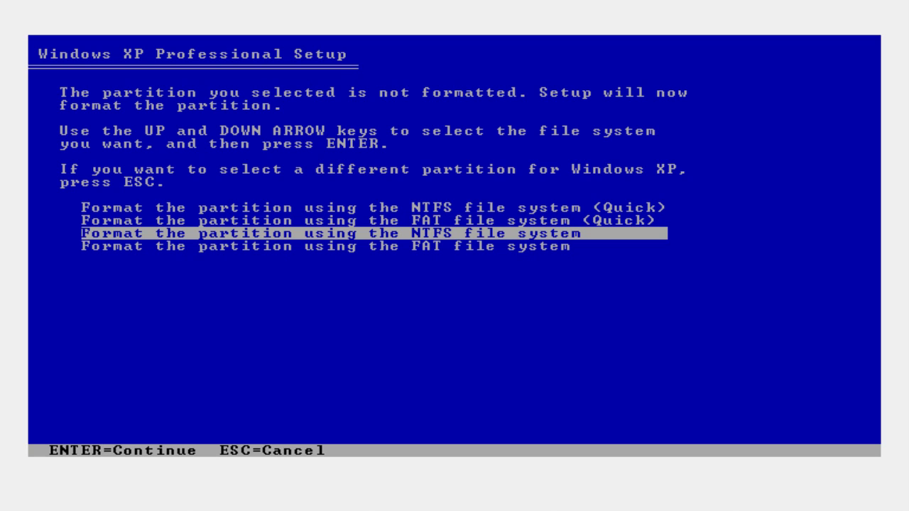
pyautogui.press('Up')
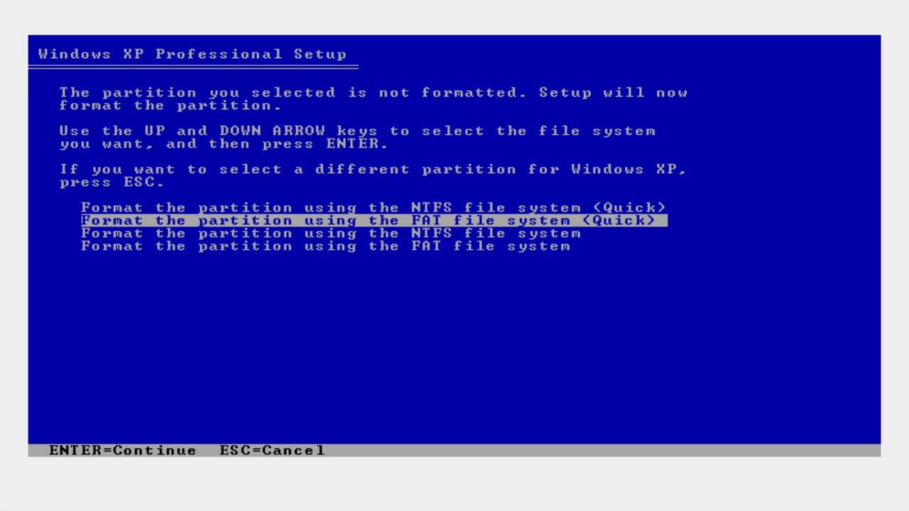
pyautogui.press('Up')
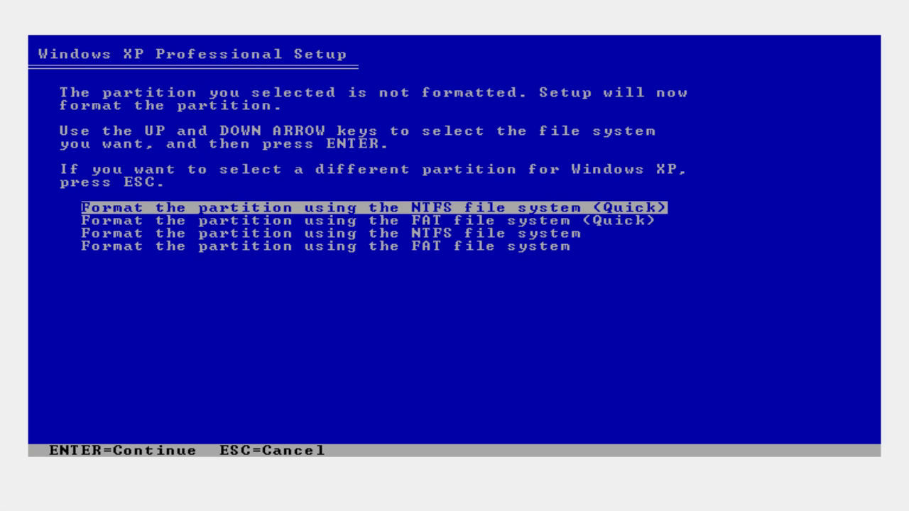
pyautogui.press('Return')
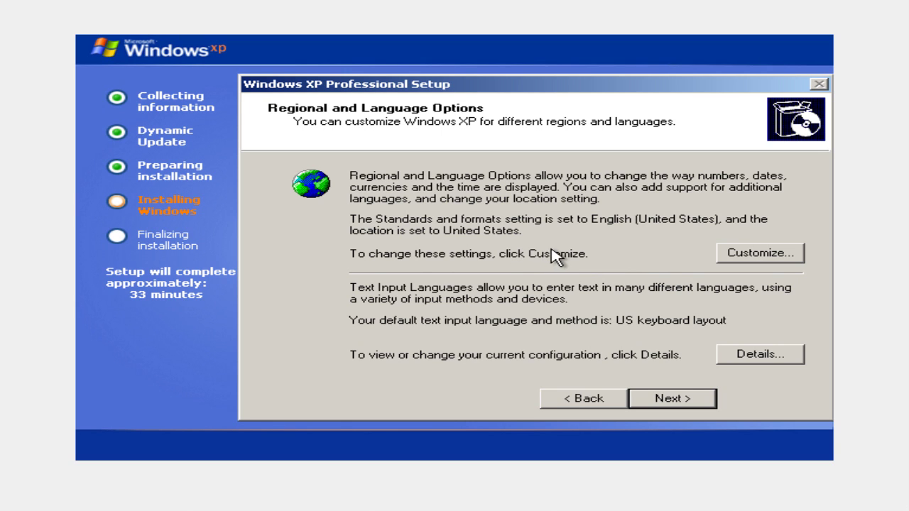
# Set the regional standards and formats to Serbian (Latin, Bosnia and Herzegovina) and apply the change
pyautogui.click(735, 258)
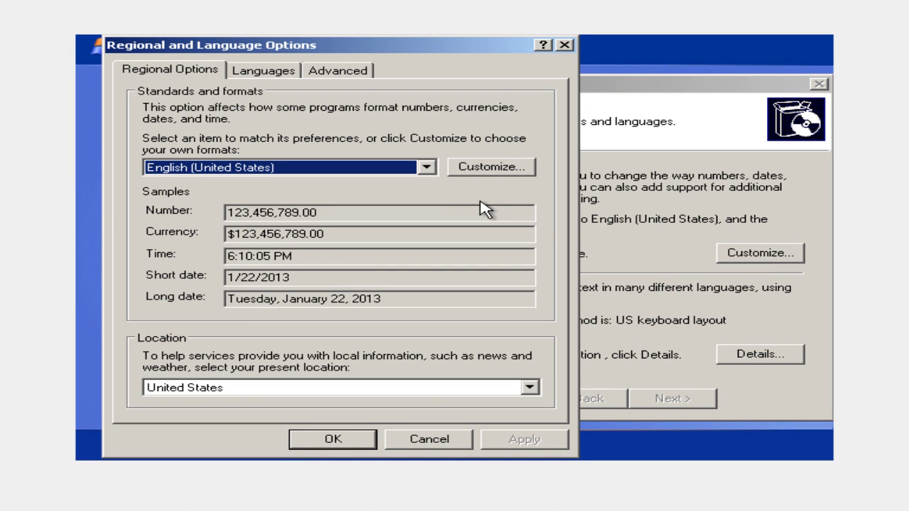
pyautogui.click(377, 169)
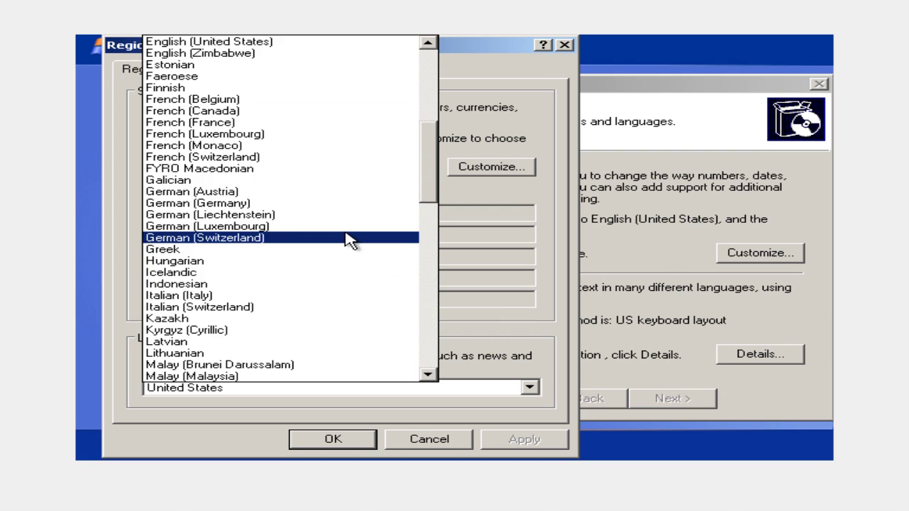
pyautogui.scroll(3, 348, 240)
pyautogui.scroll(1, 244, 213)
pyautogui.scroll(2, 241, 234)
pyautogui.scroll(-6, 331, 223)
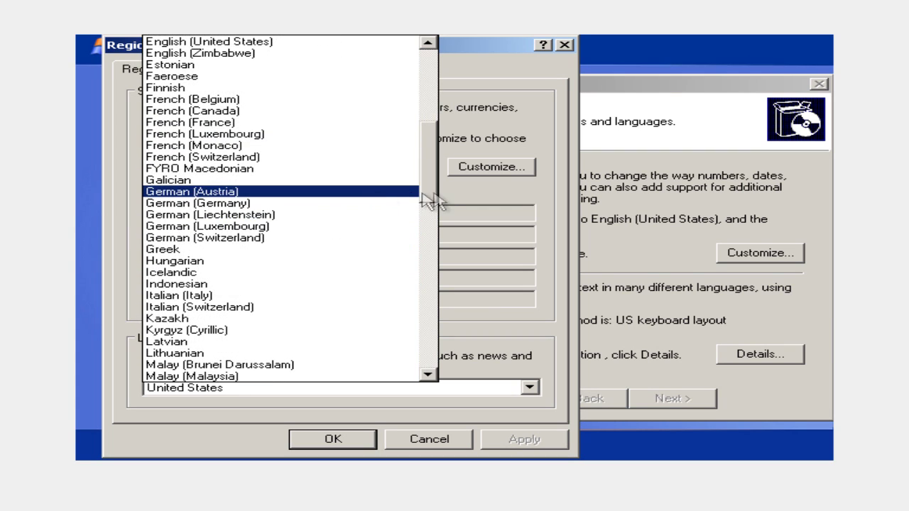
pyautogui.moveTo(432, 195); pyautogui.dragTo(412, 310)
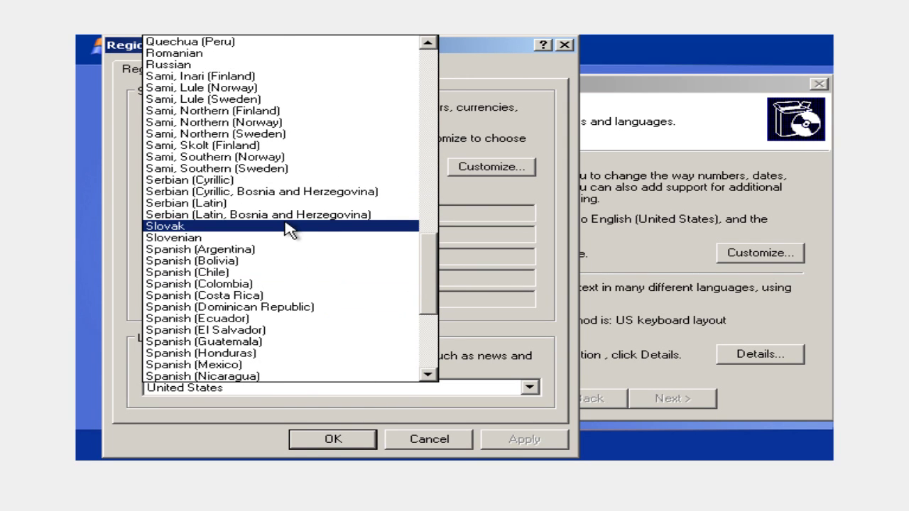
pyautogui.click(253, 214)
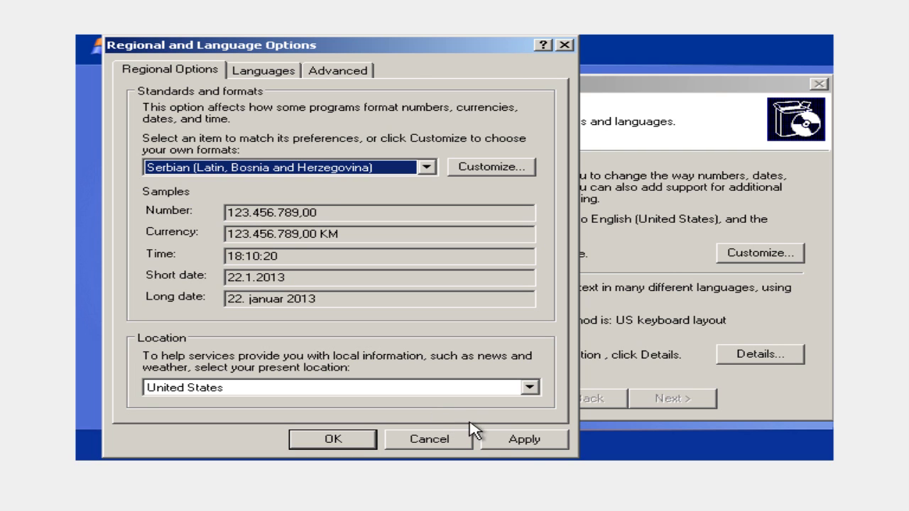
pyautogui.click(517, 441)
pyautogui.click(348, 440)
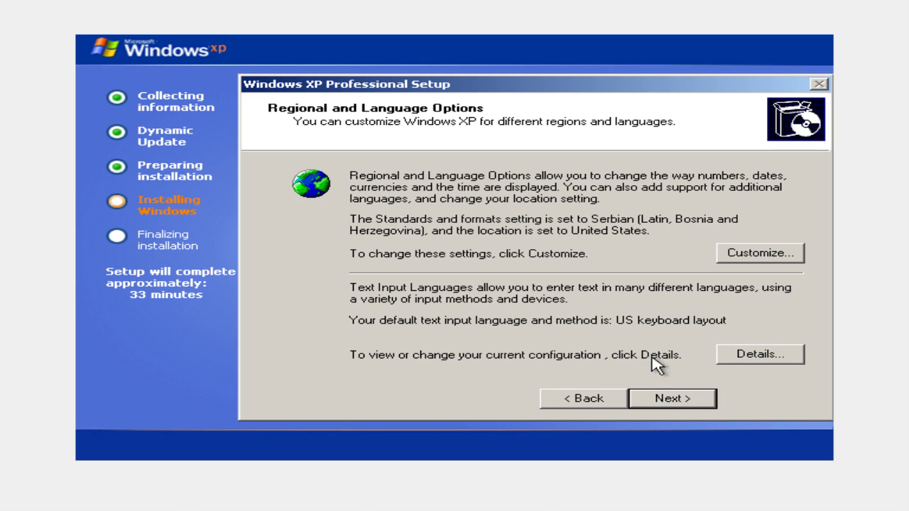
# Add Croatian with the Croatian keyboard layout as an input language and continue past the regional and language options
pyautogui.click(728, 361)
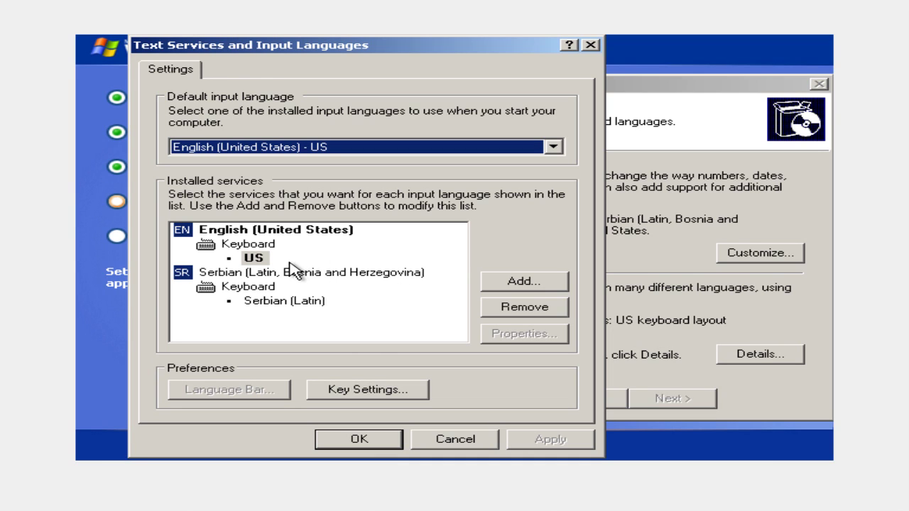
pyautogui.click(514, 287)
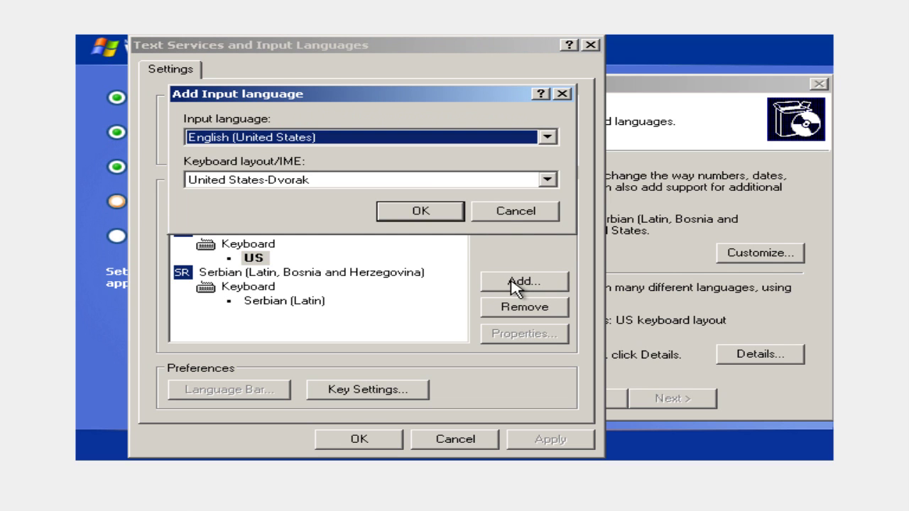
pyautogui.click(426, 149)
pyautogui.scroll(6, 294, 199)
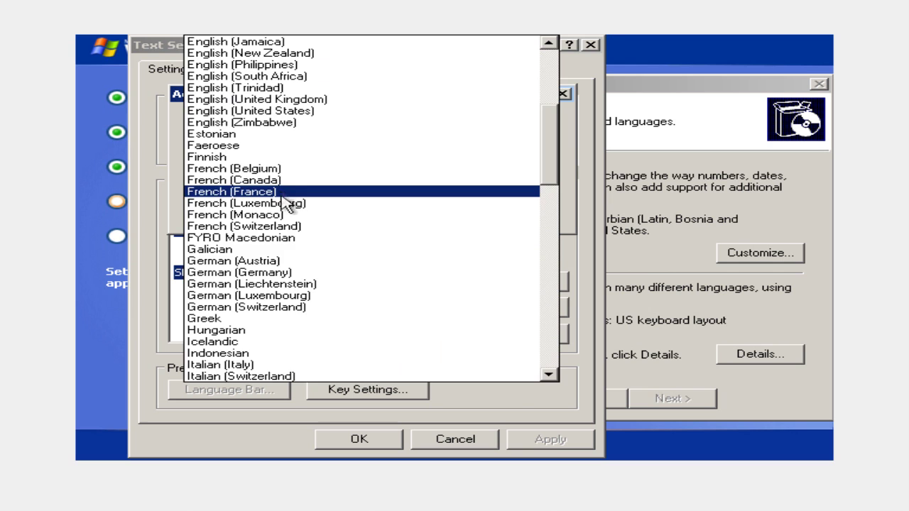
pyautogui.scroll(1, 291, 216)
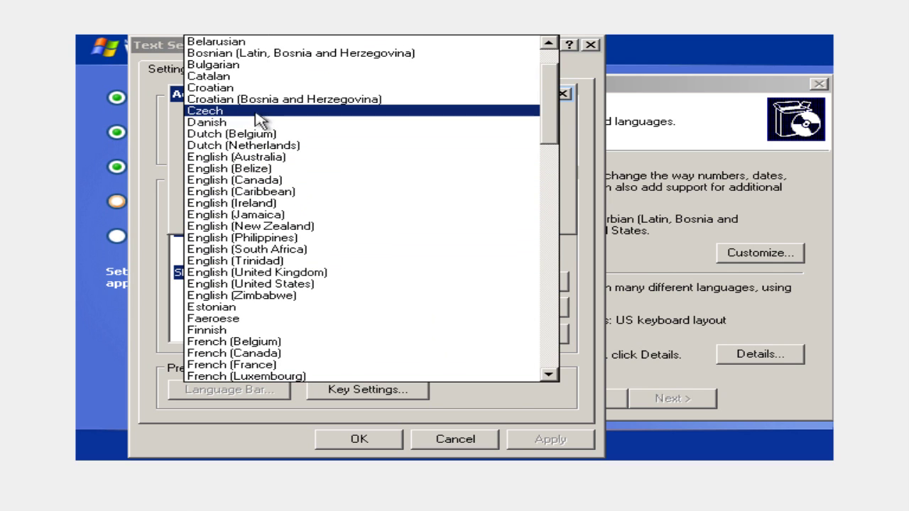
pyautogui.click(240, 90)
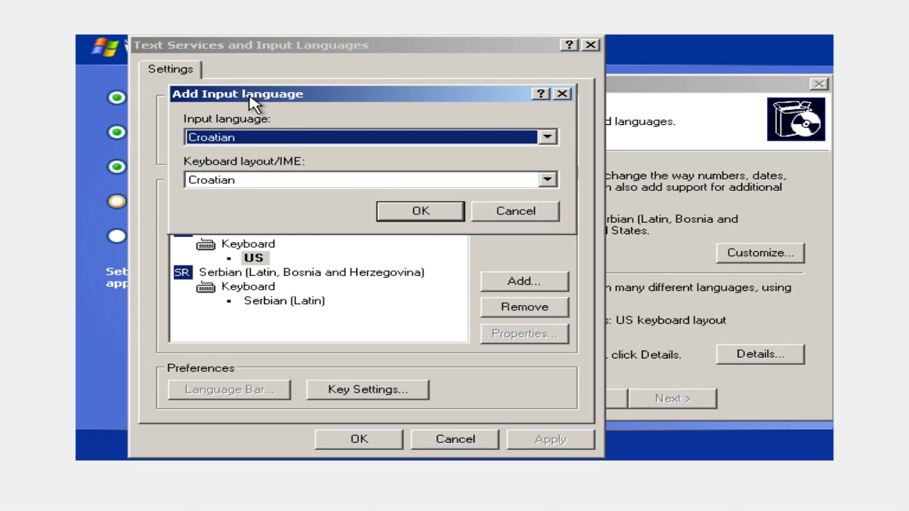
pyautogui.click(419, 212)
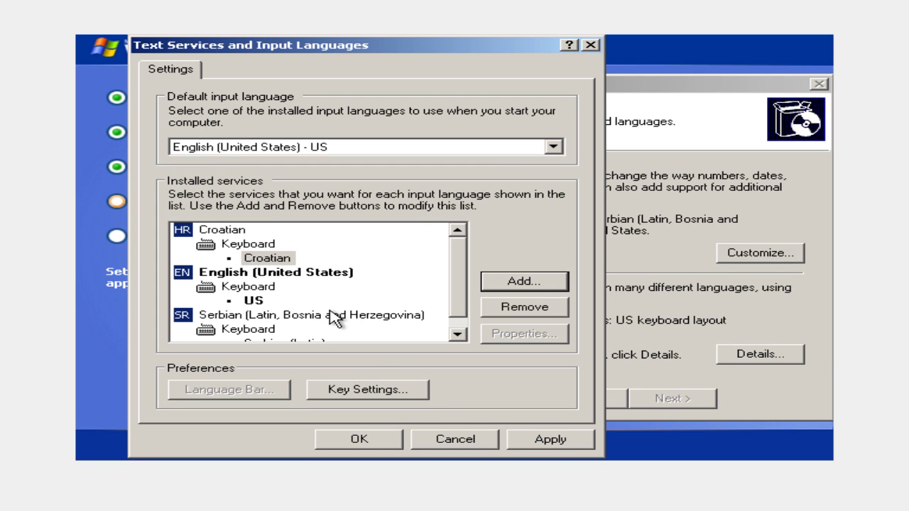
pyautogui.click(386, 438)
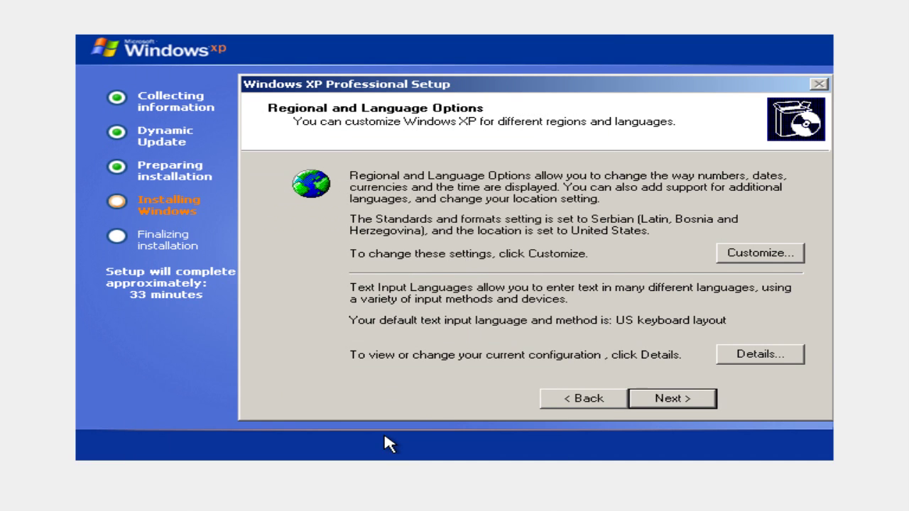
pyautogui.click(651, 402)
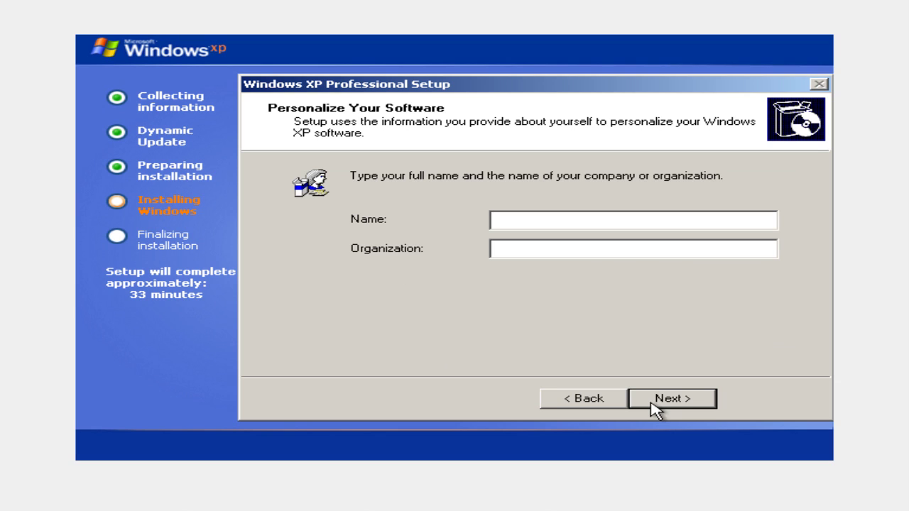
# Enter the user's name with the organization left blank, and fill in the Windows product key
pyautogui.write('Raso989')
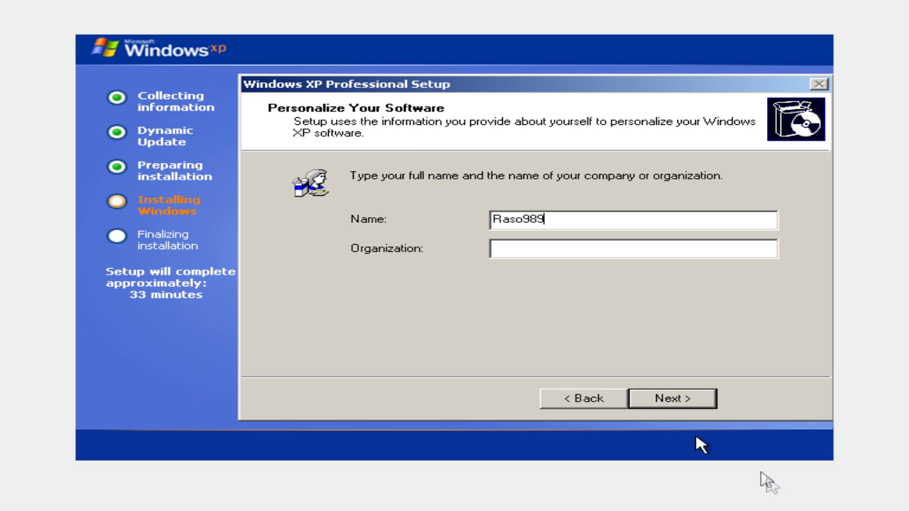
pyautogui.click(690, 399)
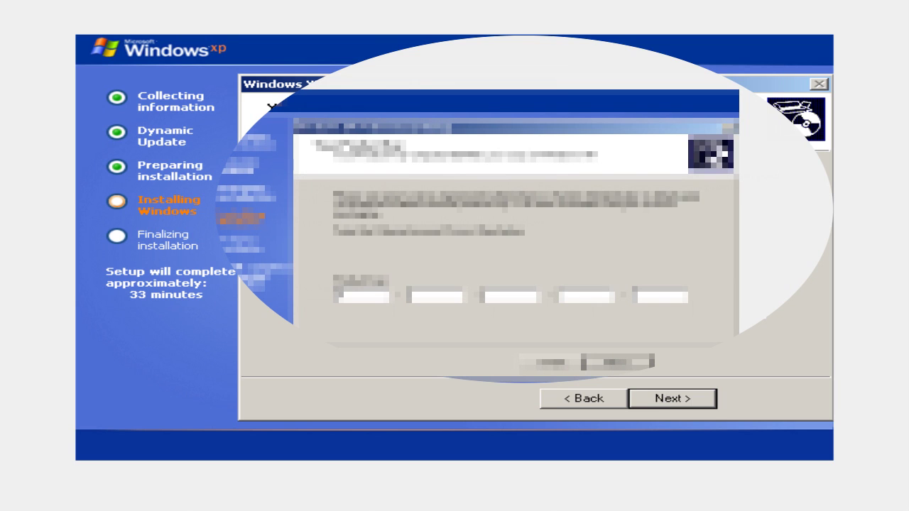
pyautogui.write('XXXXXXXXX')
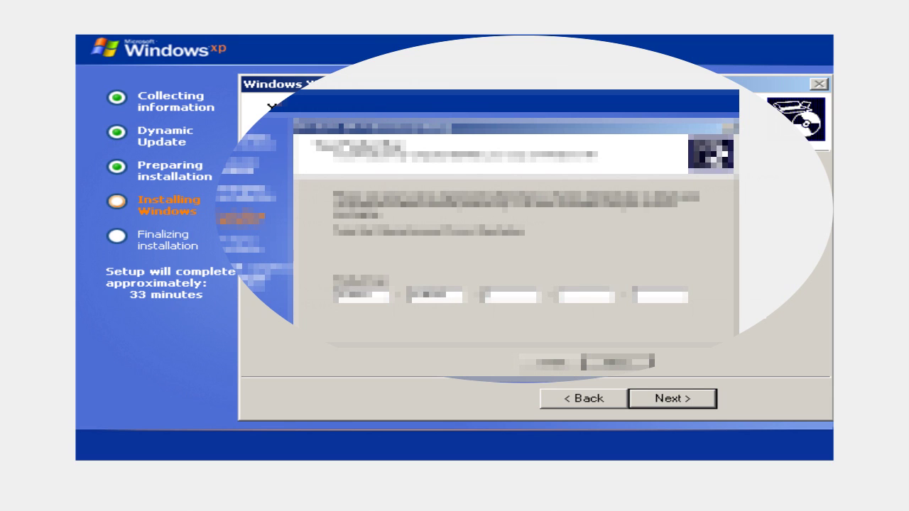
pyautogui.write('XXXXXXXXXX')
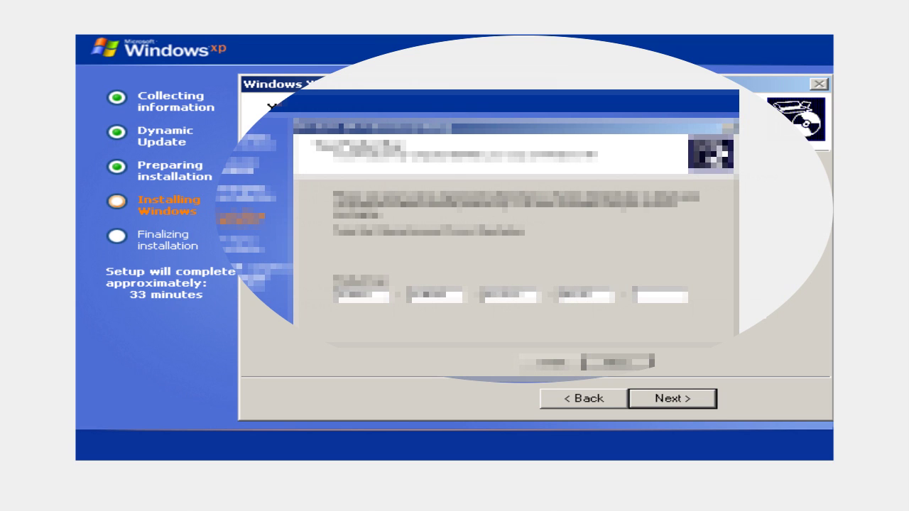
pyautogui.write('XXXX')
pyautogui.click(672, 399)
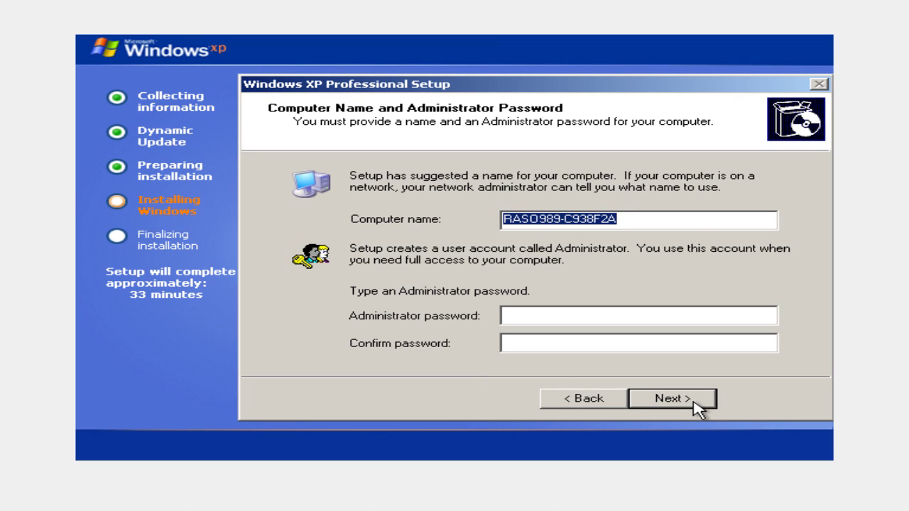
# Accept the suggested computer name with a blank Administrator password and set the time zone to (GMT+01:00) Belgrade, Bratislava, Budapest, Ljubljana, Prague
pyautogui.click(693, 403)
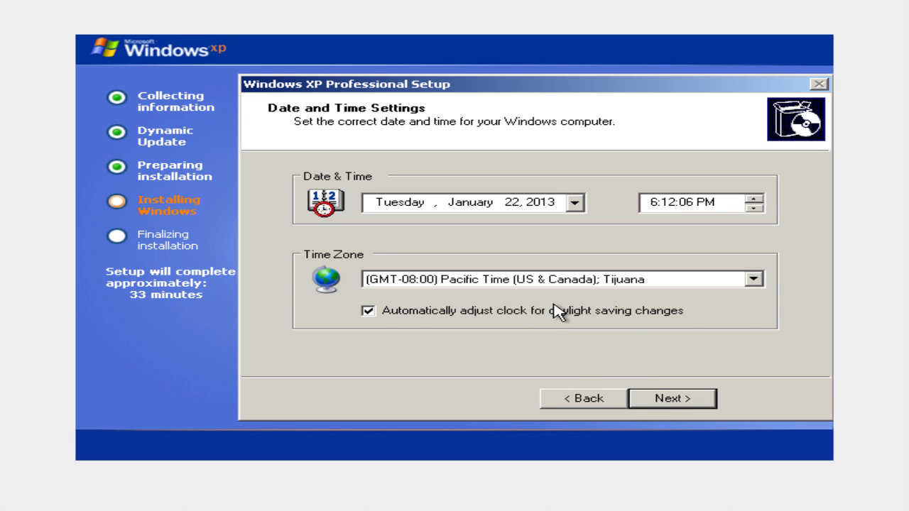
pyautogui.click(629, 280)
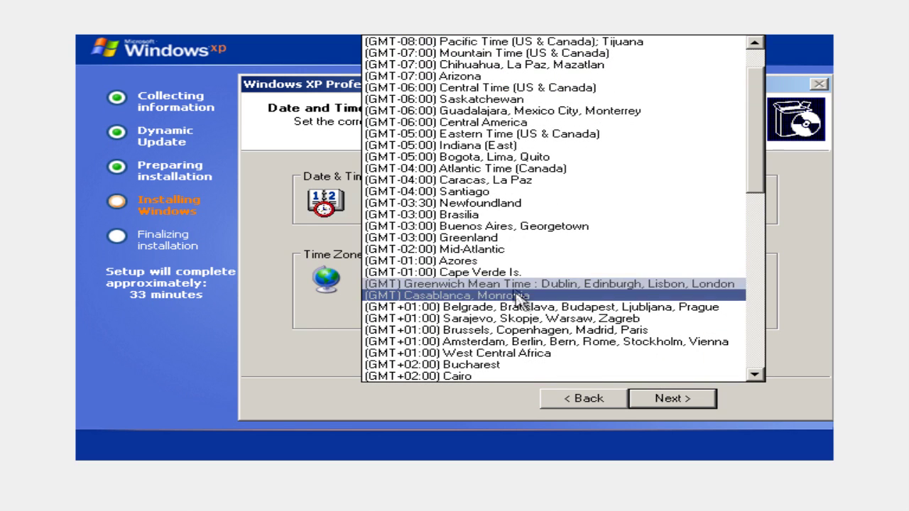
pyautogui.click(521, 307)
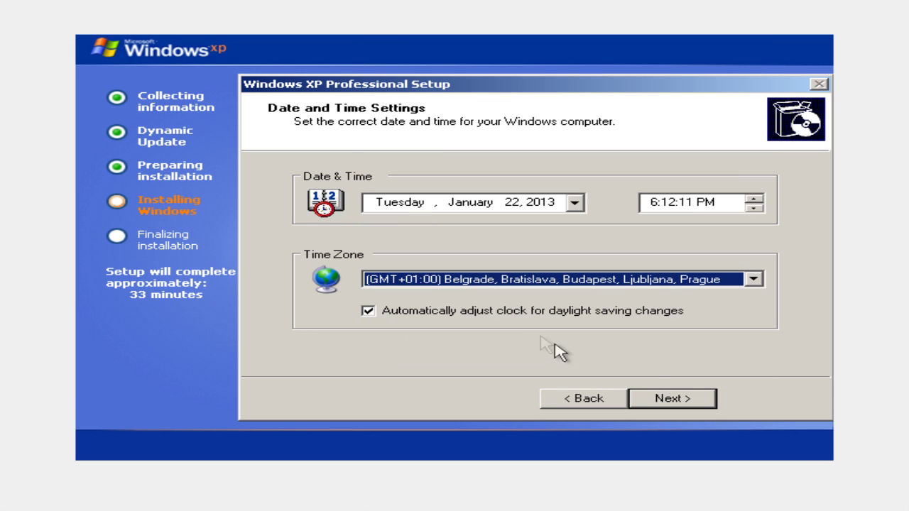
pyautogui.click(692, 401)
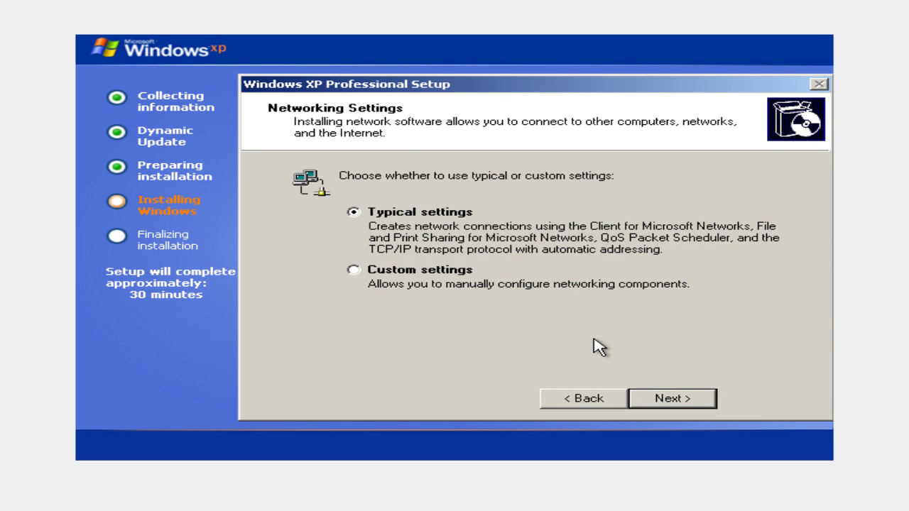
# Keep the typical network settings and the workgroup WORKGROUP, and accept the automatic screen resolution adjustment
pyautogui.click(685, 405)
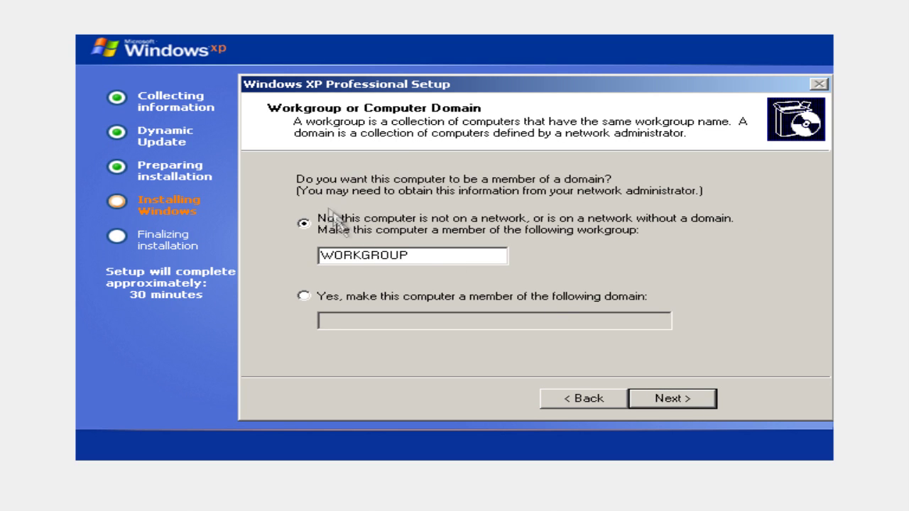
pyautogui.press('Return')
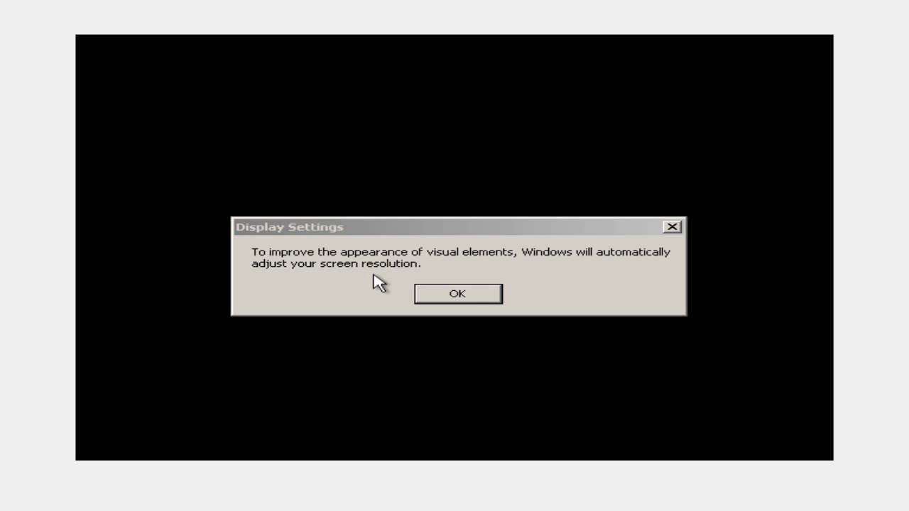
pyautogui.click(440, 296)
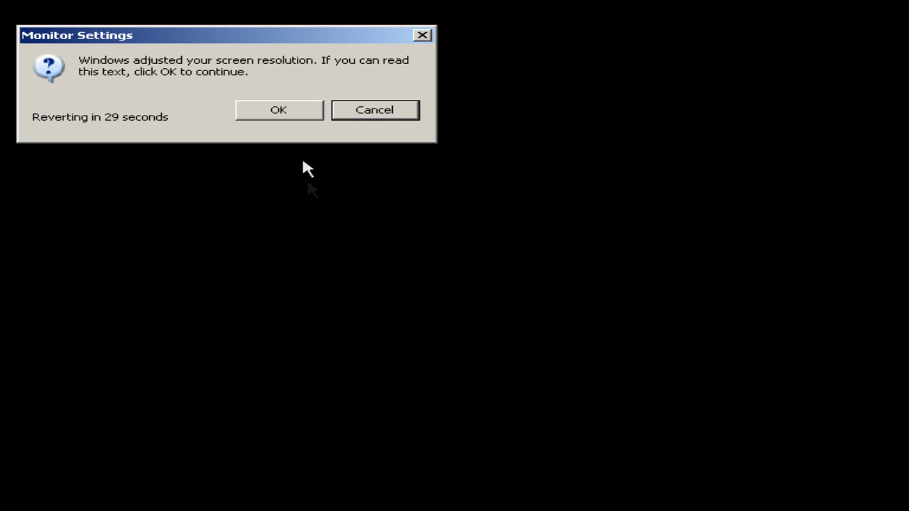
pyautogui.click(271, 111)
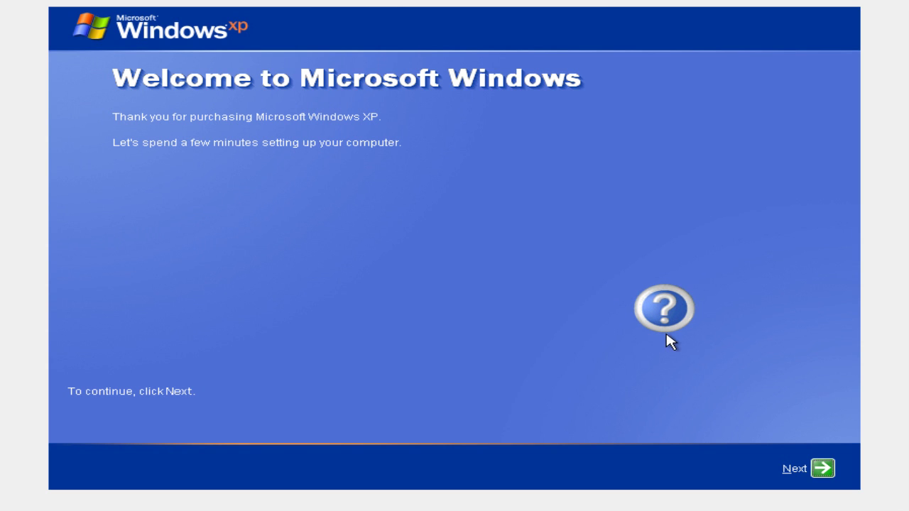
# Proceed through the welcome setup, choosing Not right now for Automatic Updates and declining online registration with Microsoft
pyautogui.click(824, 466)
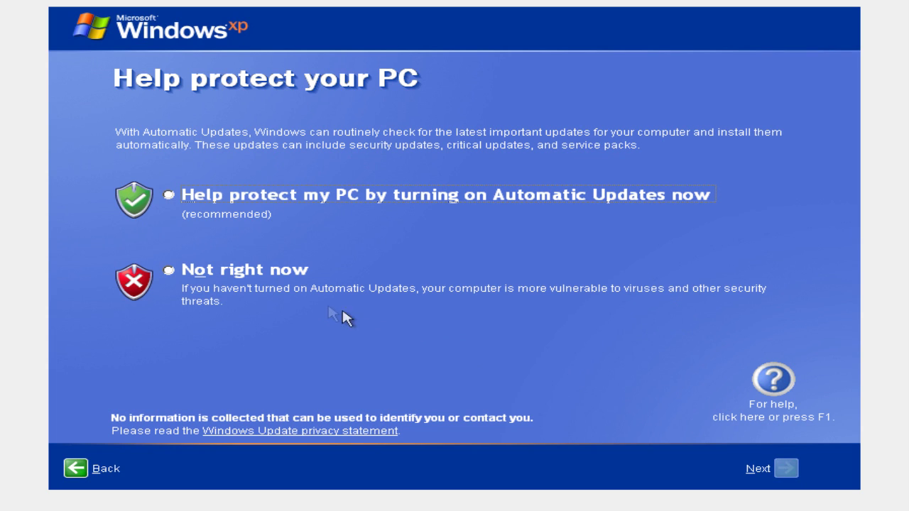
pyautogui.click(179, 278)
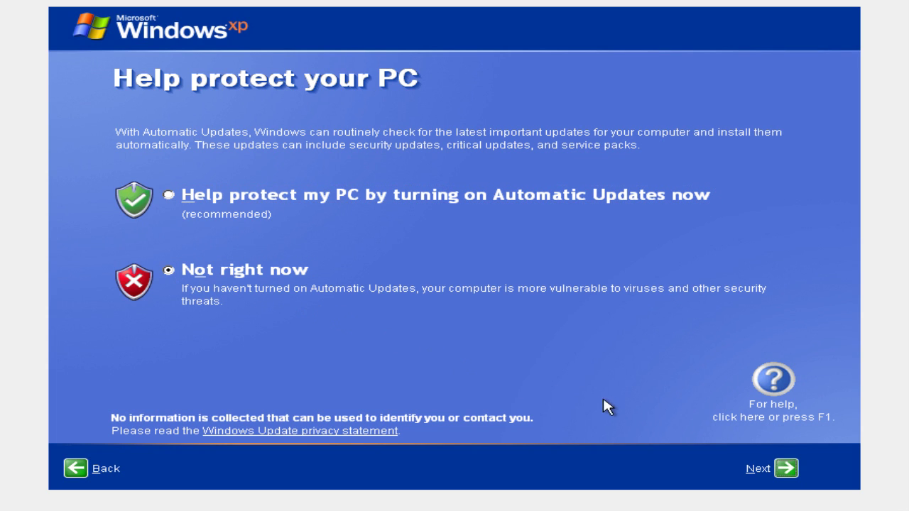
pyautogui.click(782, 462)
pyautogui.click(786, 470)
pyautogui.click(786, 469)
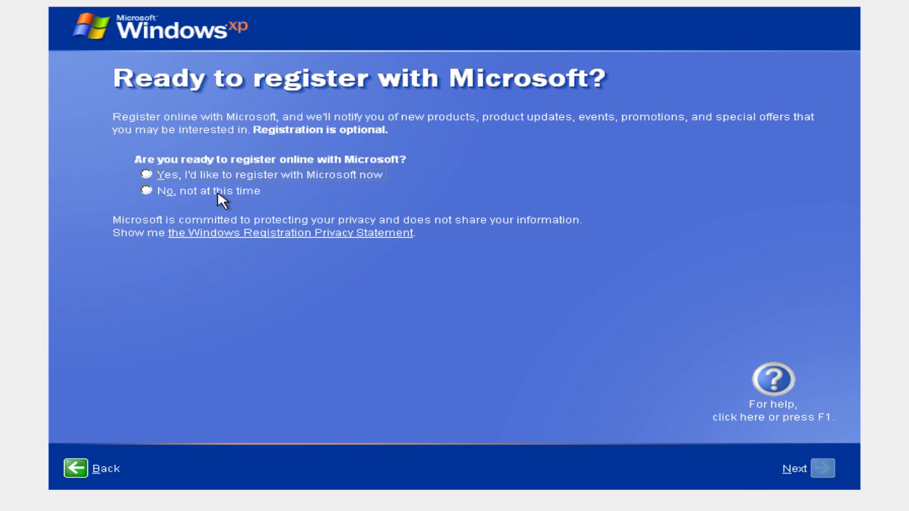
pyautogui.click(162, 193)
pyautogui.click(820, 467)
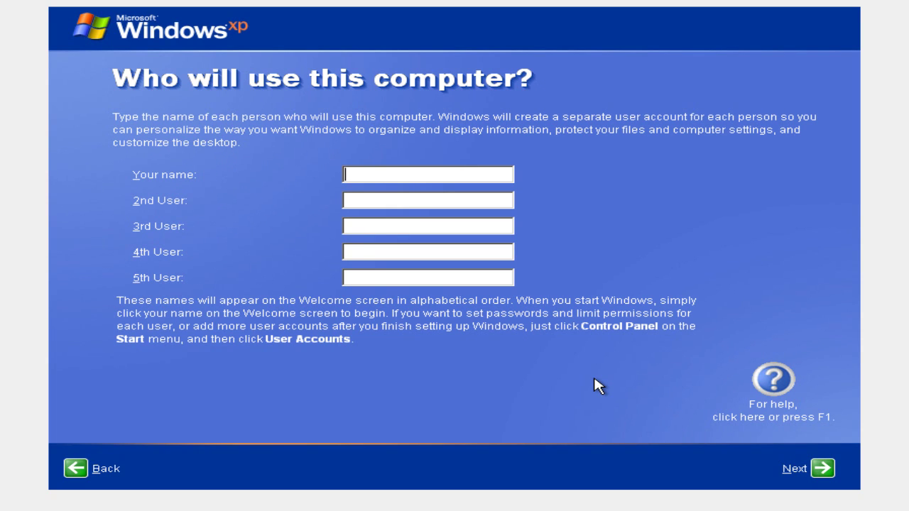
# Enter the user's name as the only account, finish the setup, and dismiss the Start menu on the new desktop
pyautogui.write('Raso989')
pyautogui.click(822, 469)
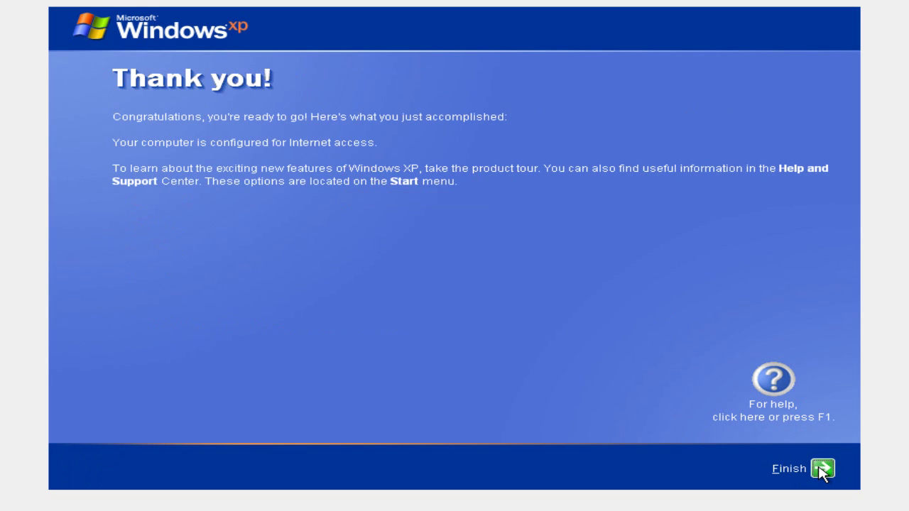
pyautogui.click(823, 470)
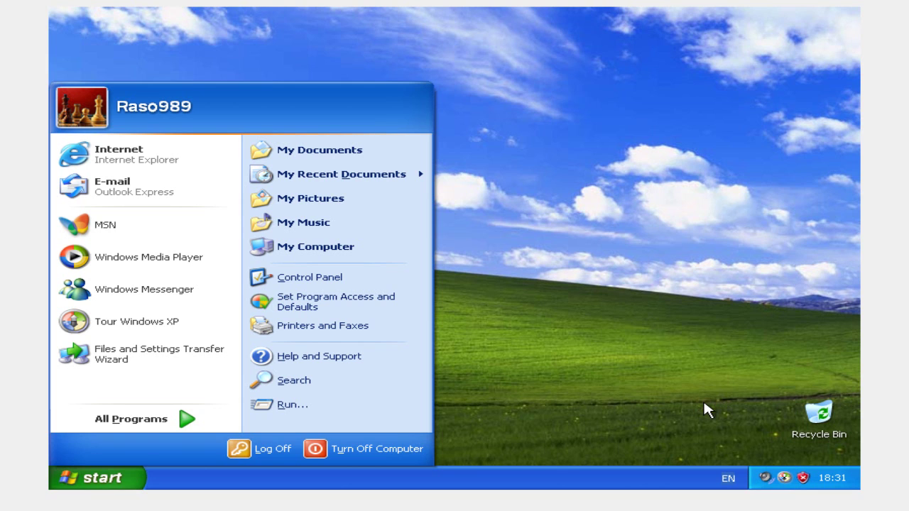
pyautogui.click(705, 404)
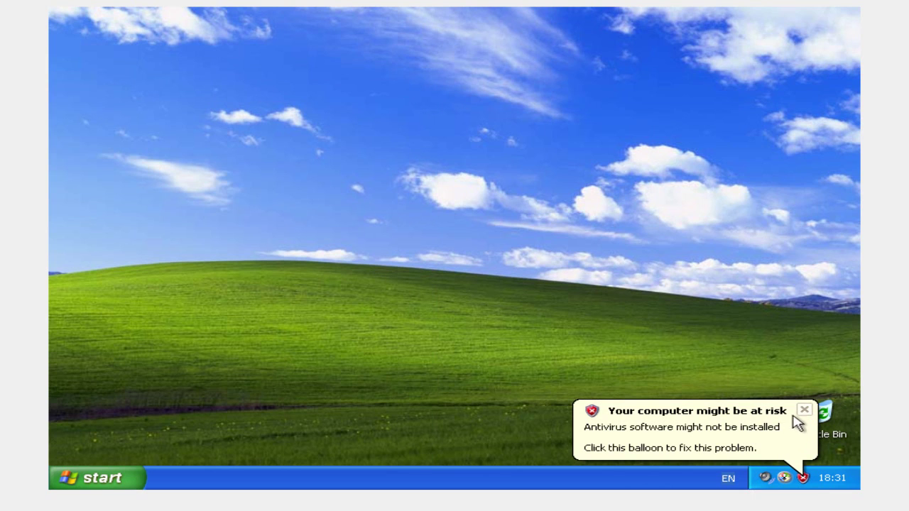
# Turn off Automatic Updates through the Security Center and apply the change
pyautogui.rightClick(805, 480)
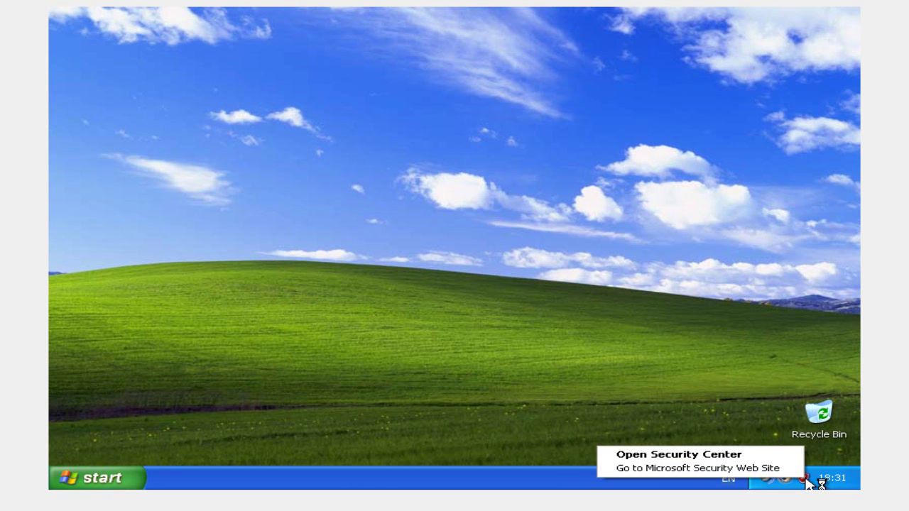
pyautogui.click(796, 451)
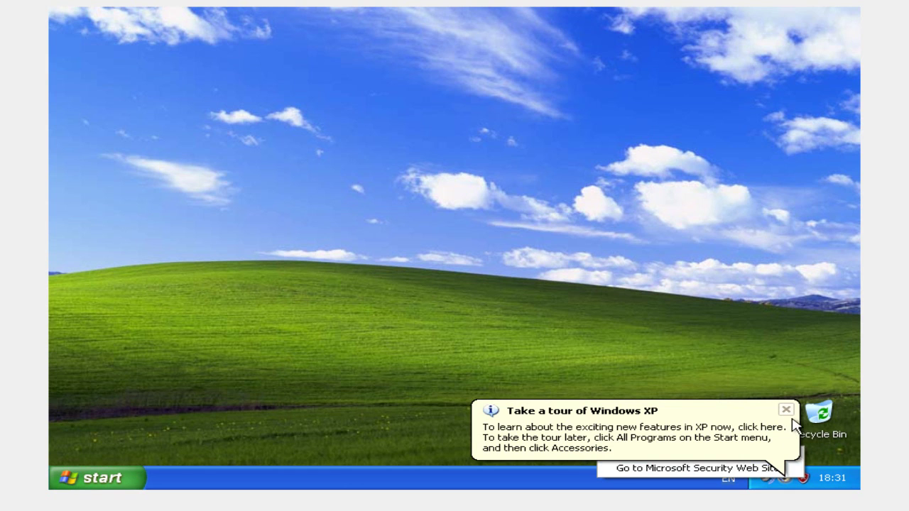
pyautogui.click(791, 411)
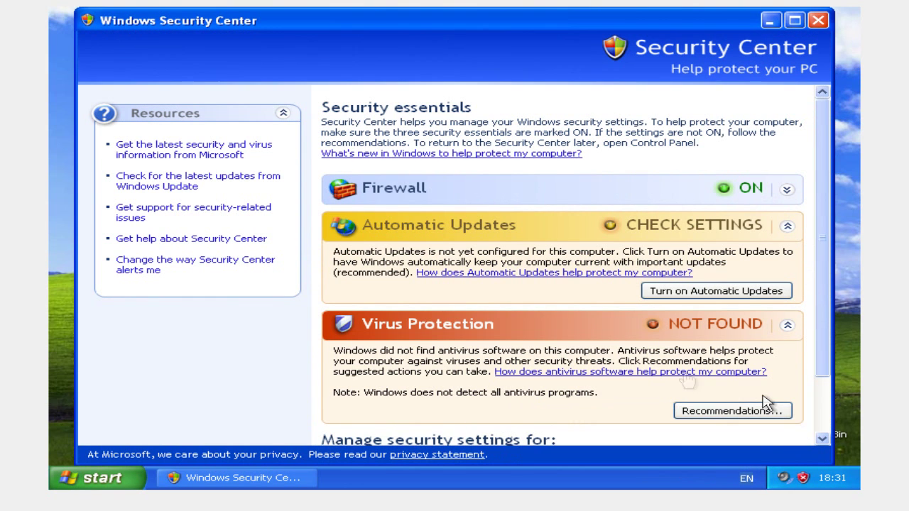
pyautogui.moveTo(820, 233); pyautogui.dragTo(816, 305)
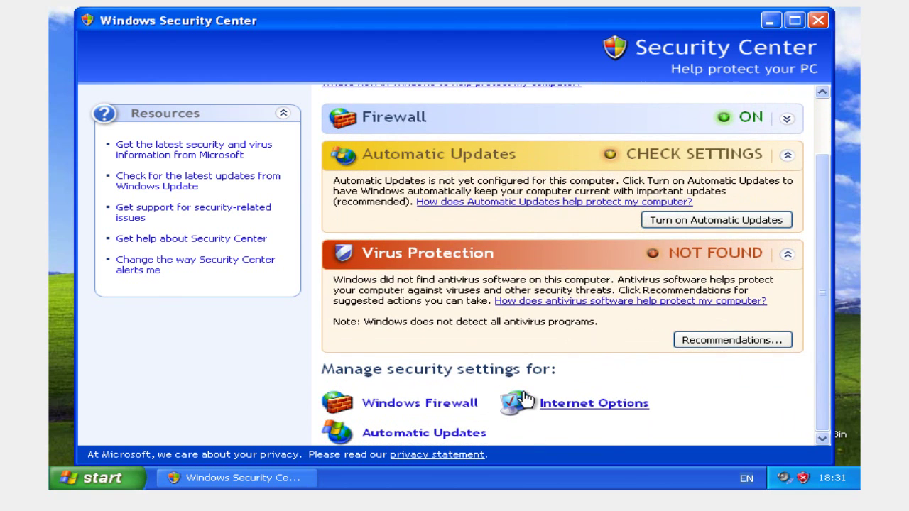
pyautogui.click(466, 434)
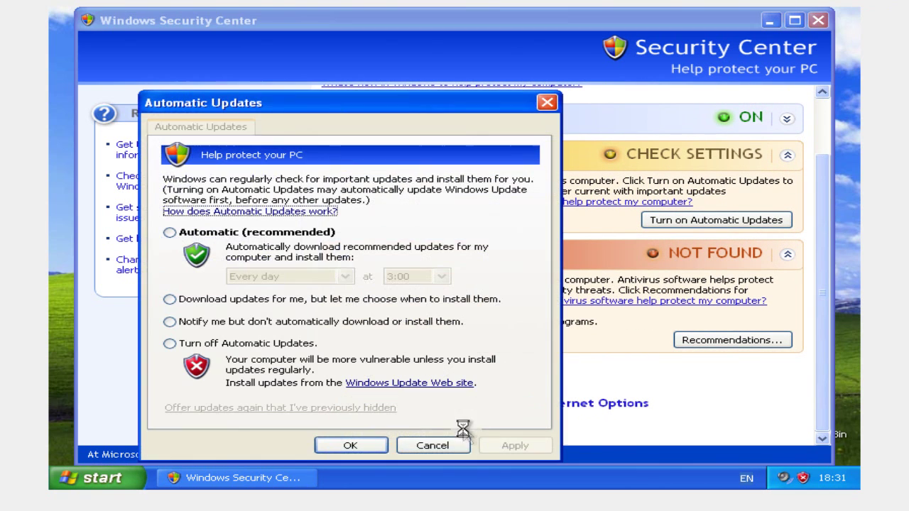
pyautogui.click(169, 343)
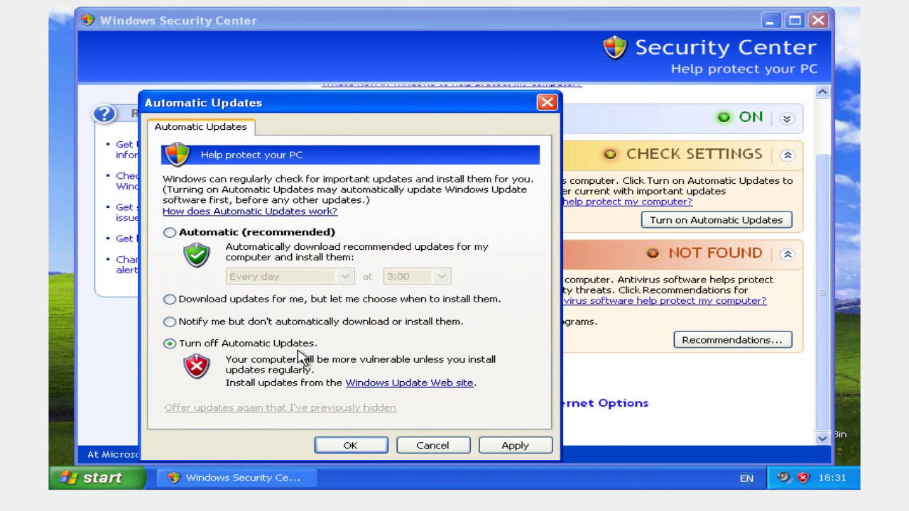
pyautogui.click(490, 445)
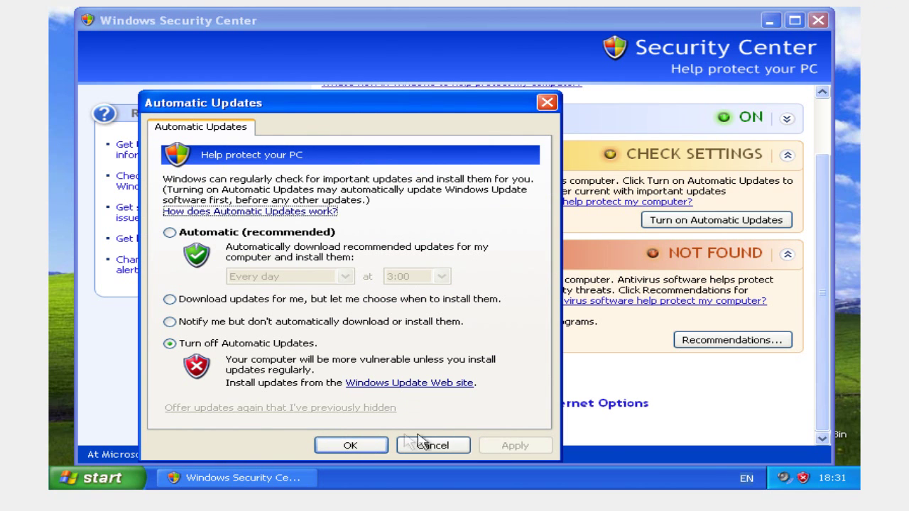
# Confirm the Automatic Updates settings, and turn off Windows Firewall from the Security Center's security settings
pyautogui.click(371, 444)
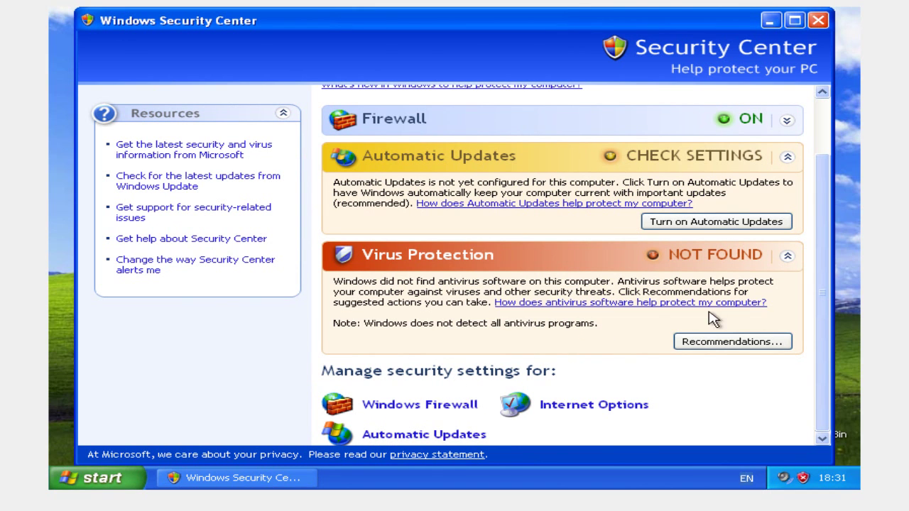
pyautogui.moveTo(829, 312); pyautogui.dragTo(836, 285)
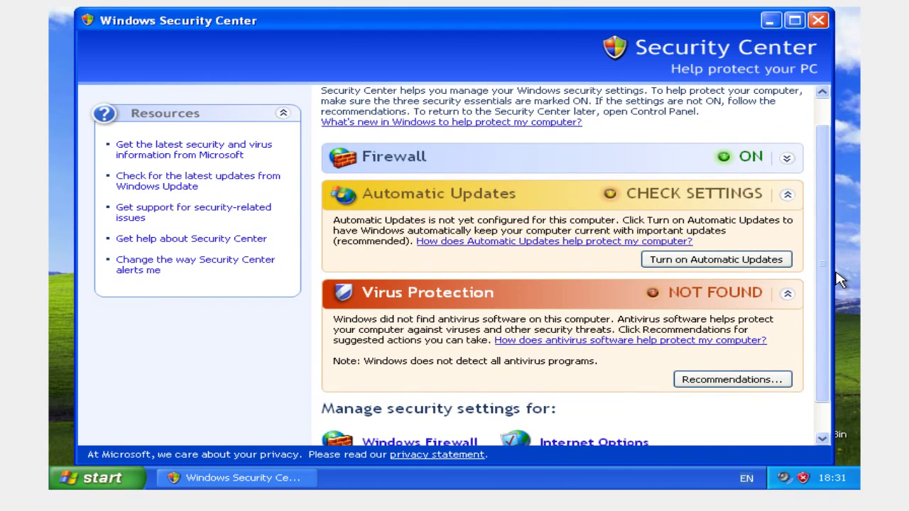
pyautogui.moveTo(832, 270); pyautogui.dragTo(825, 348)
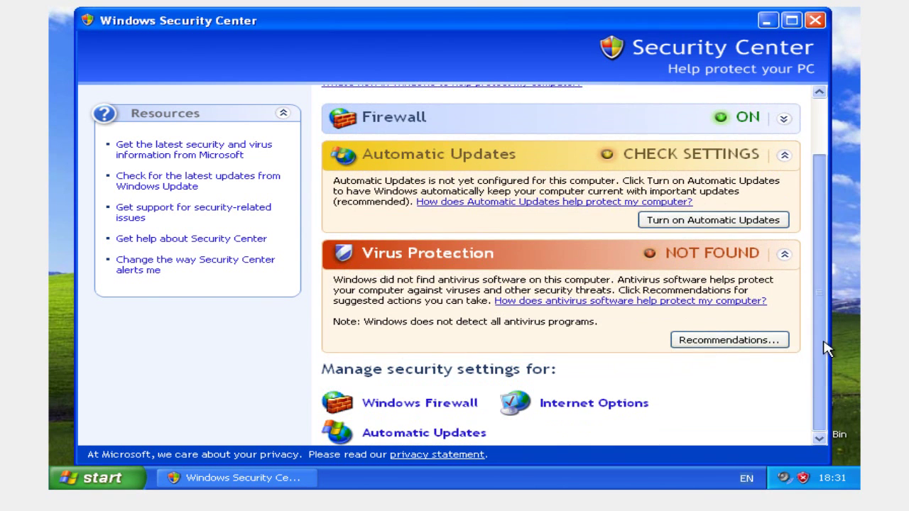
pyautogui.click(464, 403)
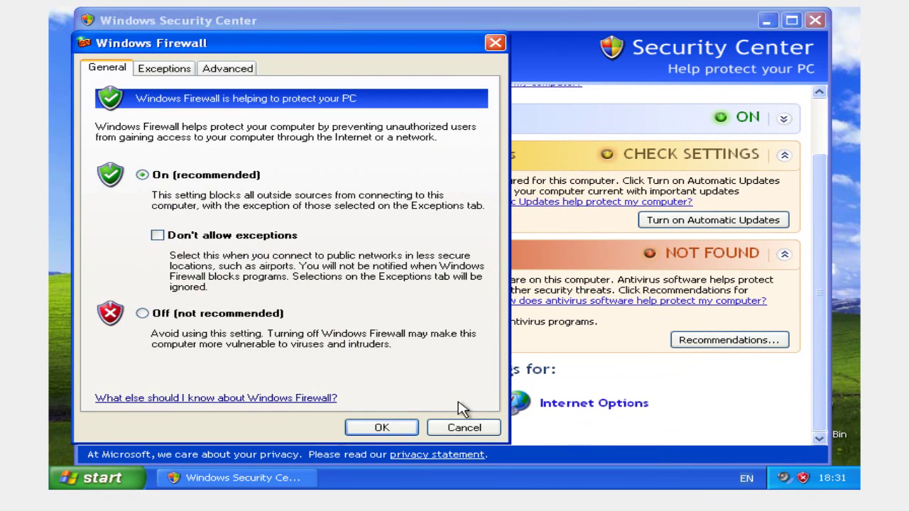
pyautogui.click(142, 313)
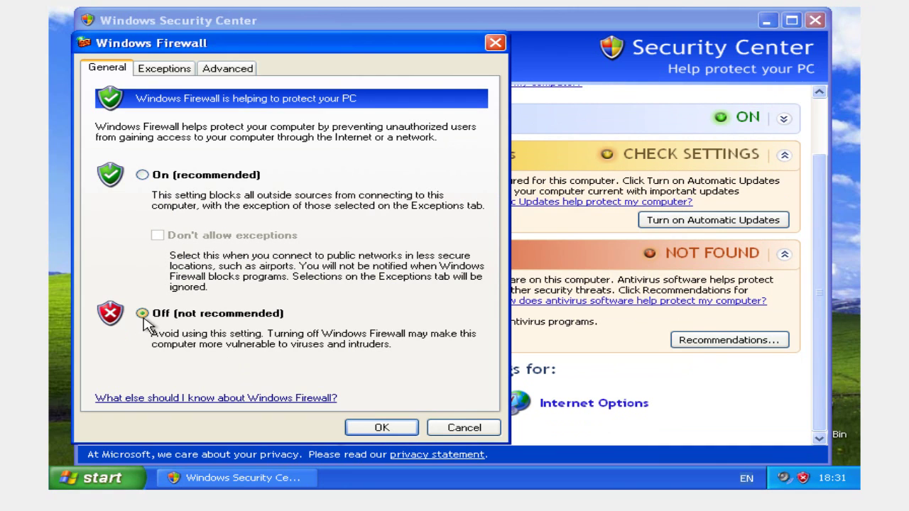
pyautogui.click(376, 429)
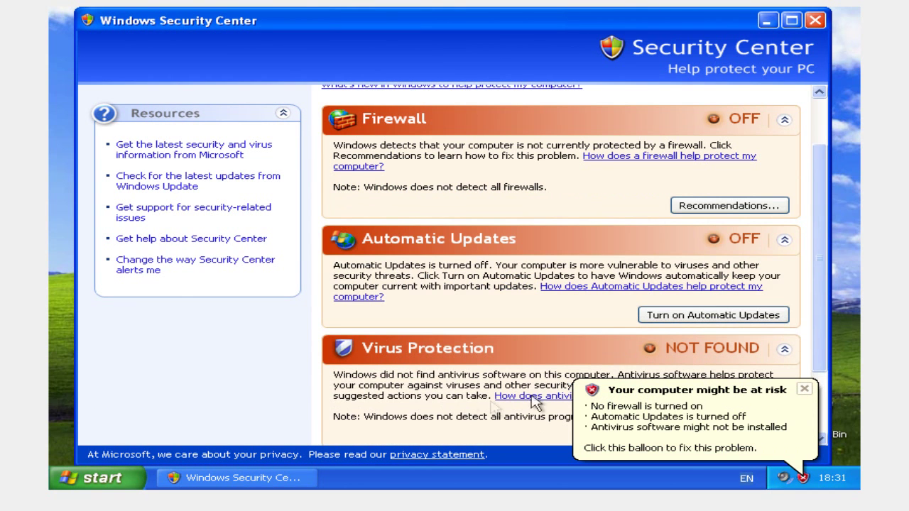
# Dismiss the security risk notification and close the Security Center
pyautogui.click(797, 399)
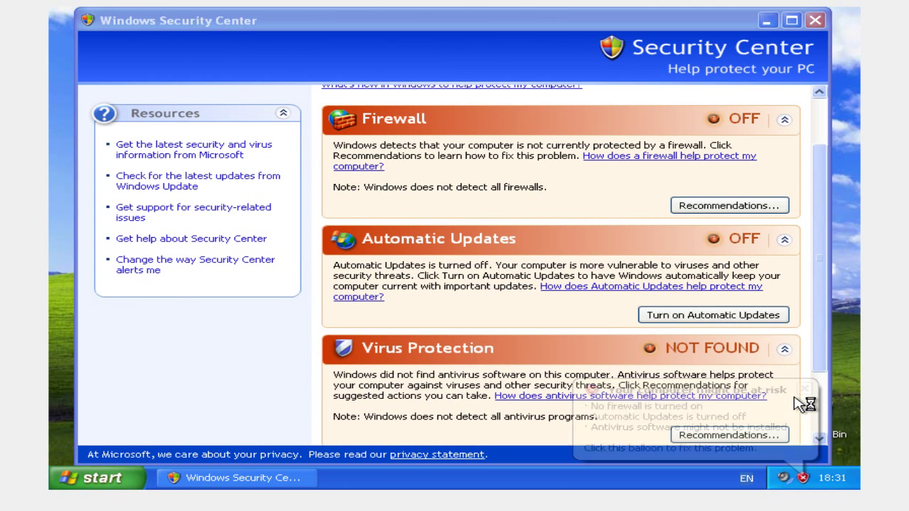
pyautogui.click(816, 19)
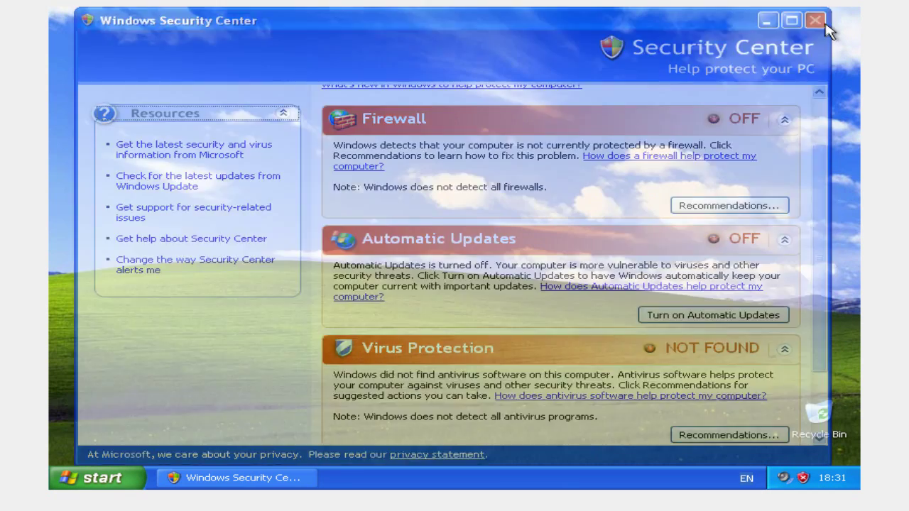